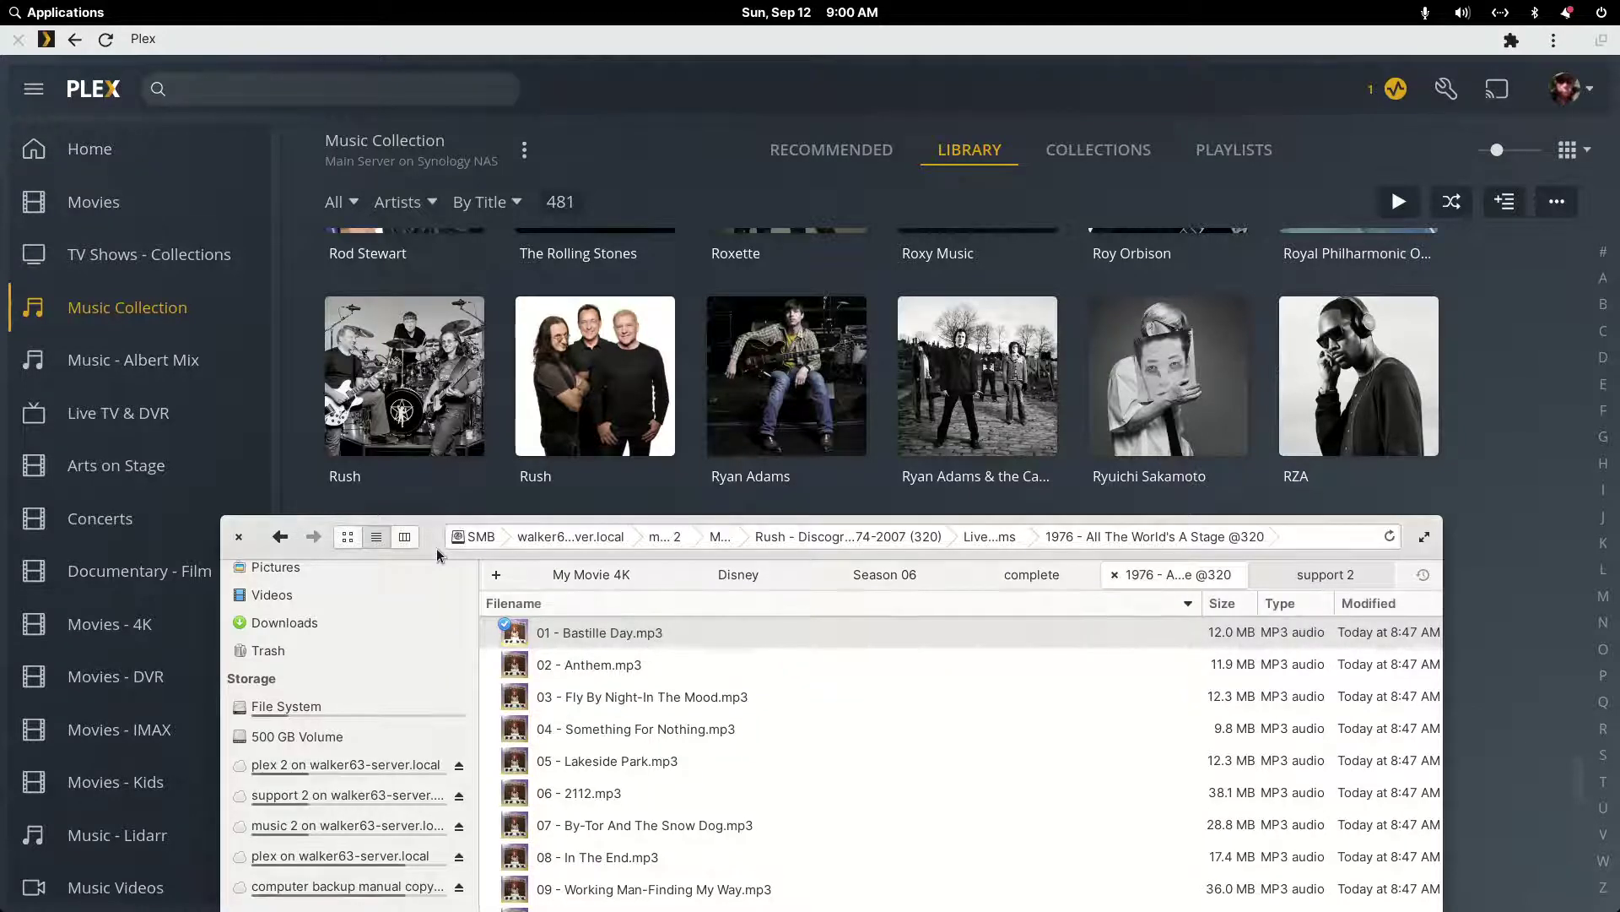
# - Play 01 - Bastille Day.mp3 in VLC media player, then pause it
pyautogui.moveTo(438, 554); pyautogui.dragTo(408, 253)
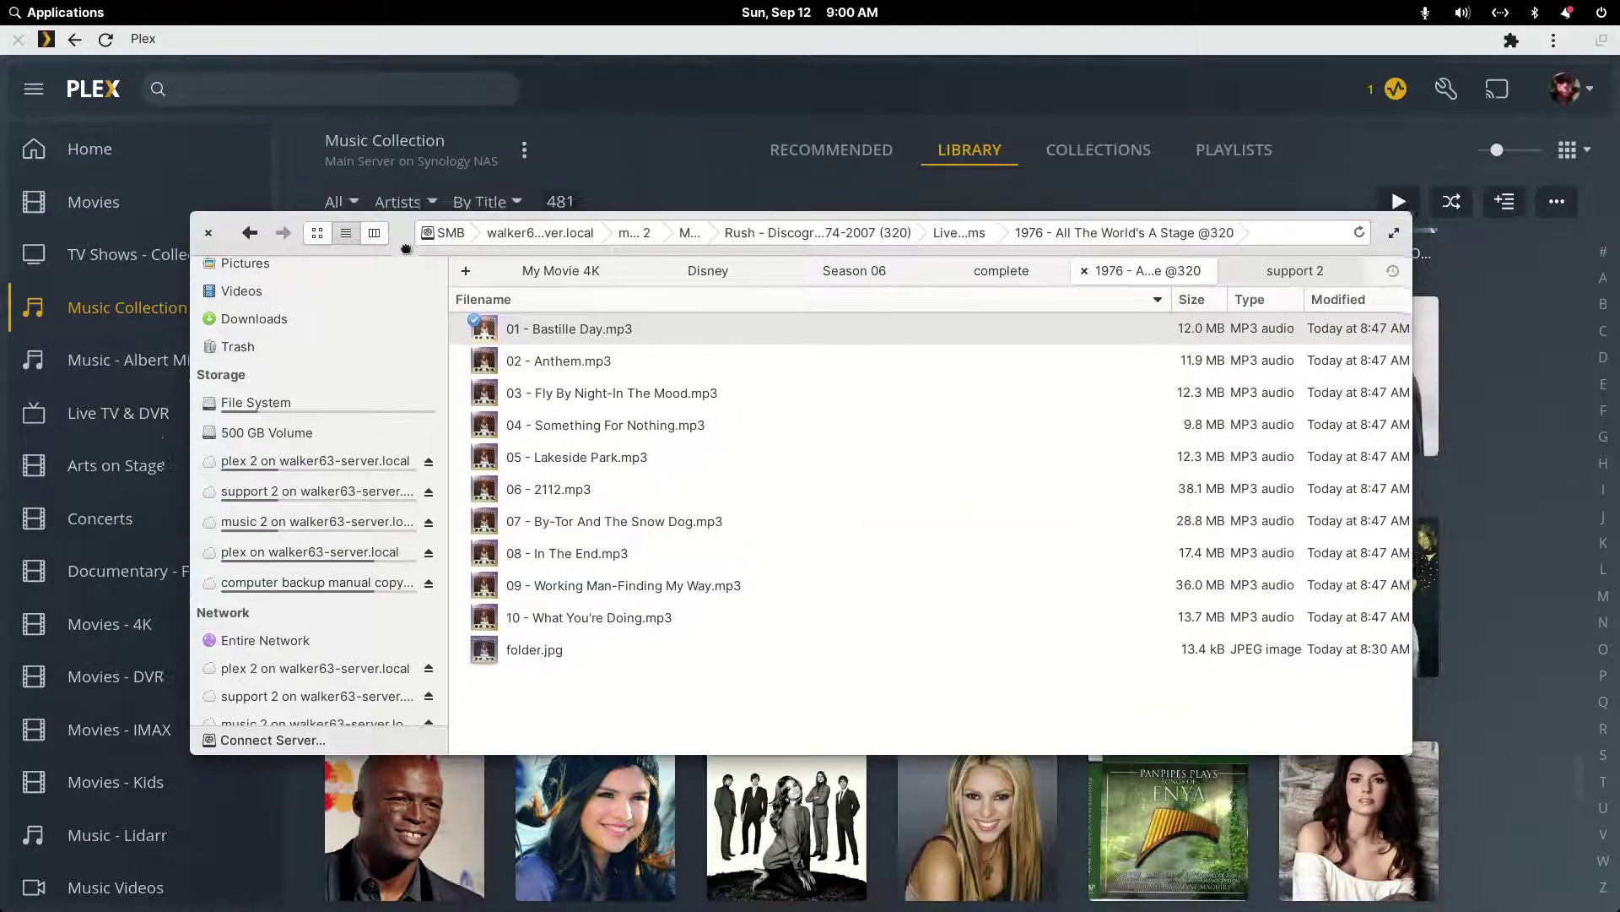
pyautogui.rightClick(565, 331)
pyautogui.moveTo(625, 383)
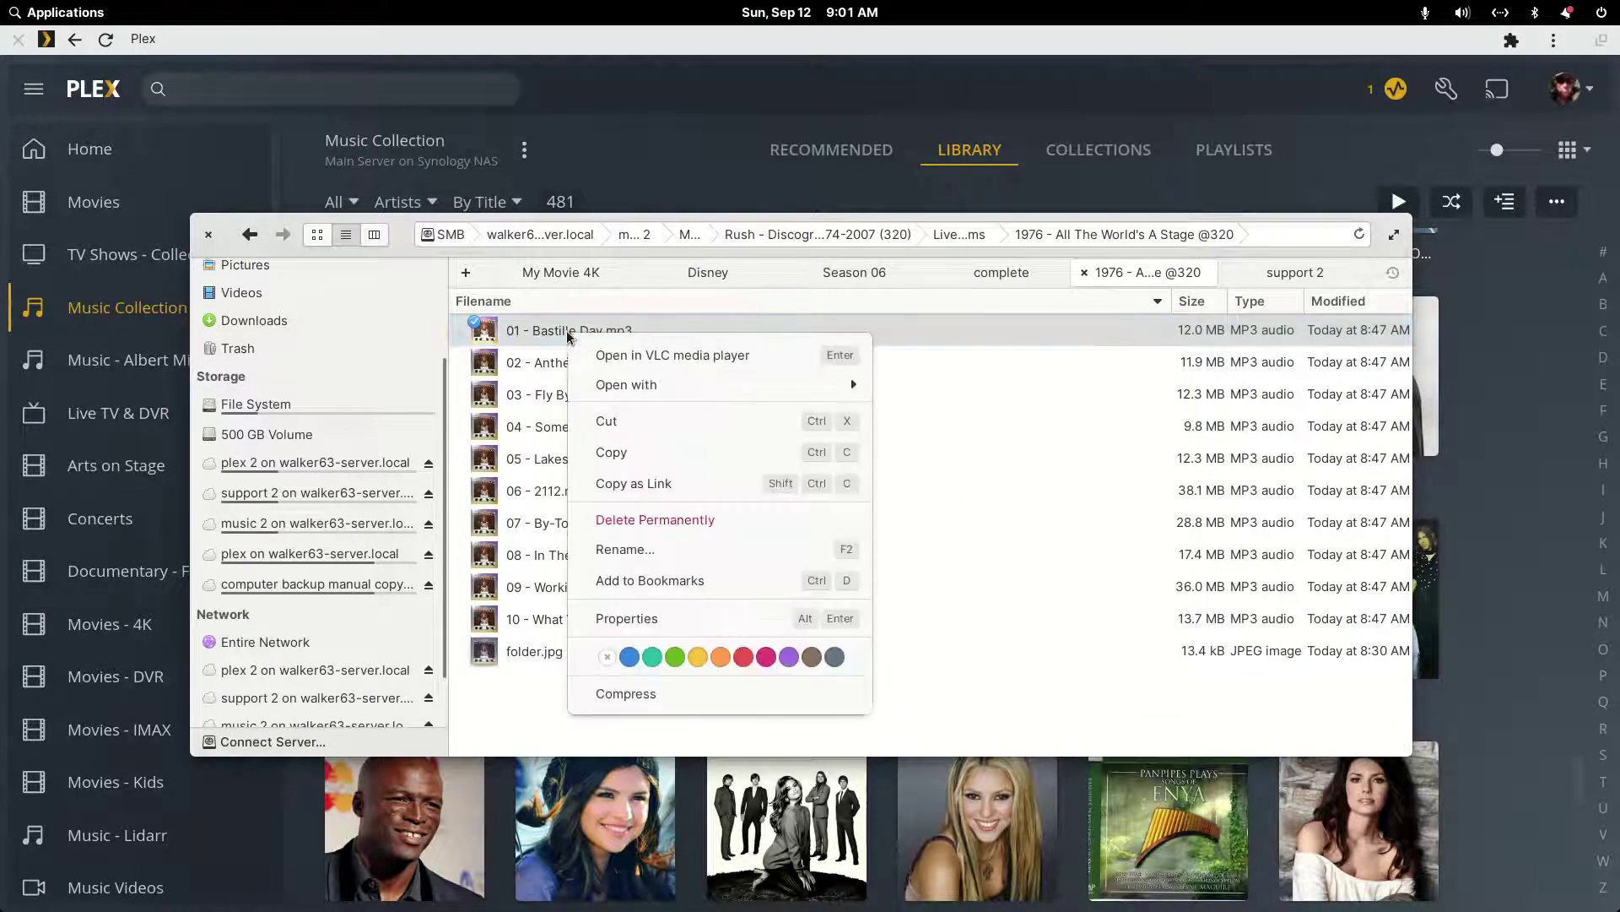
pyautogui.click(638, 356)
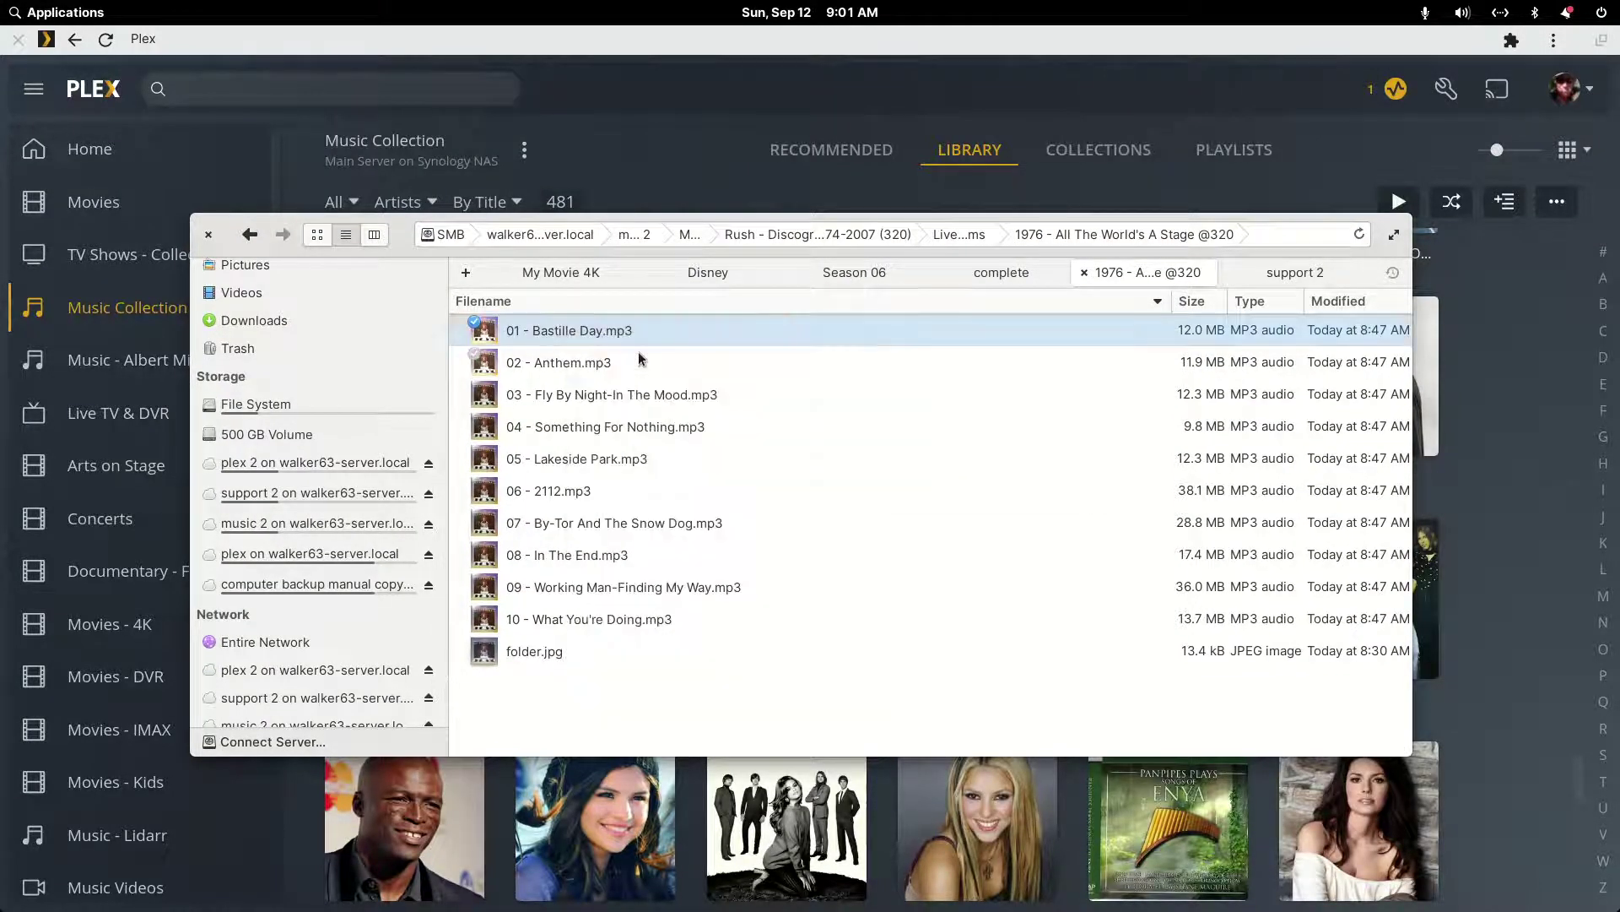
pyautogui.click(491, 610)
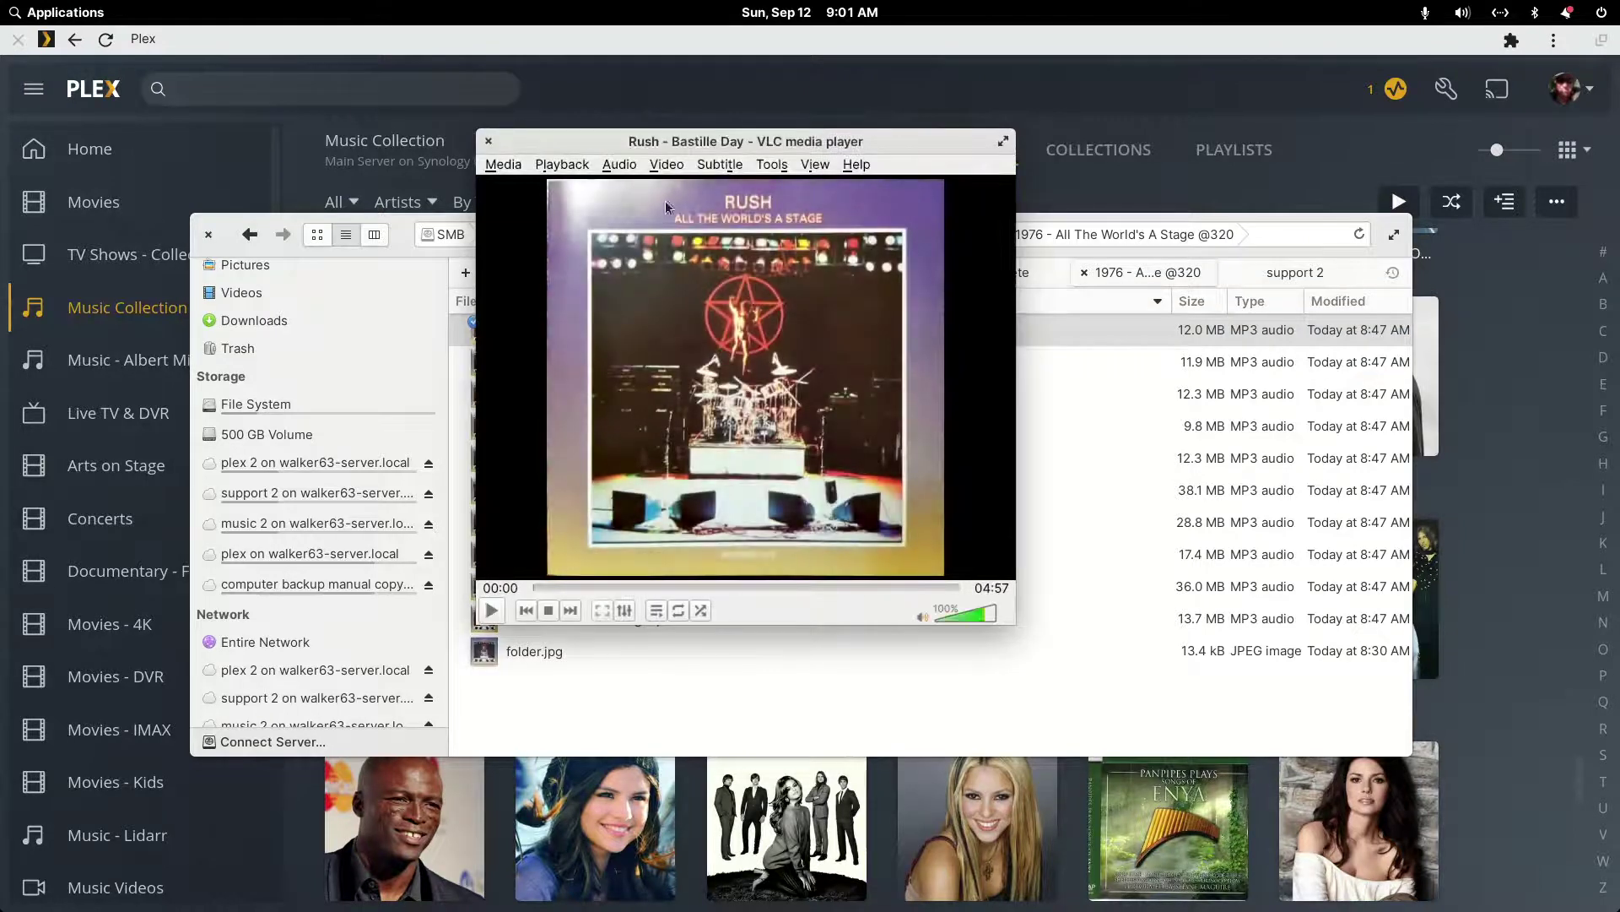
# - Check Media Information tags: artist Rush, album All the World's a Stage, track 1 of 10, 1997
pyautogui.click(770, 163)
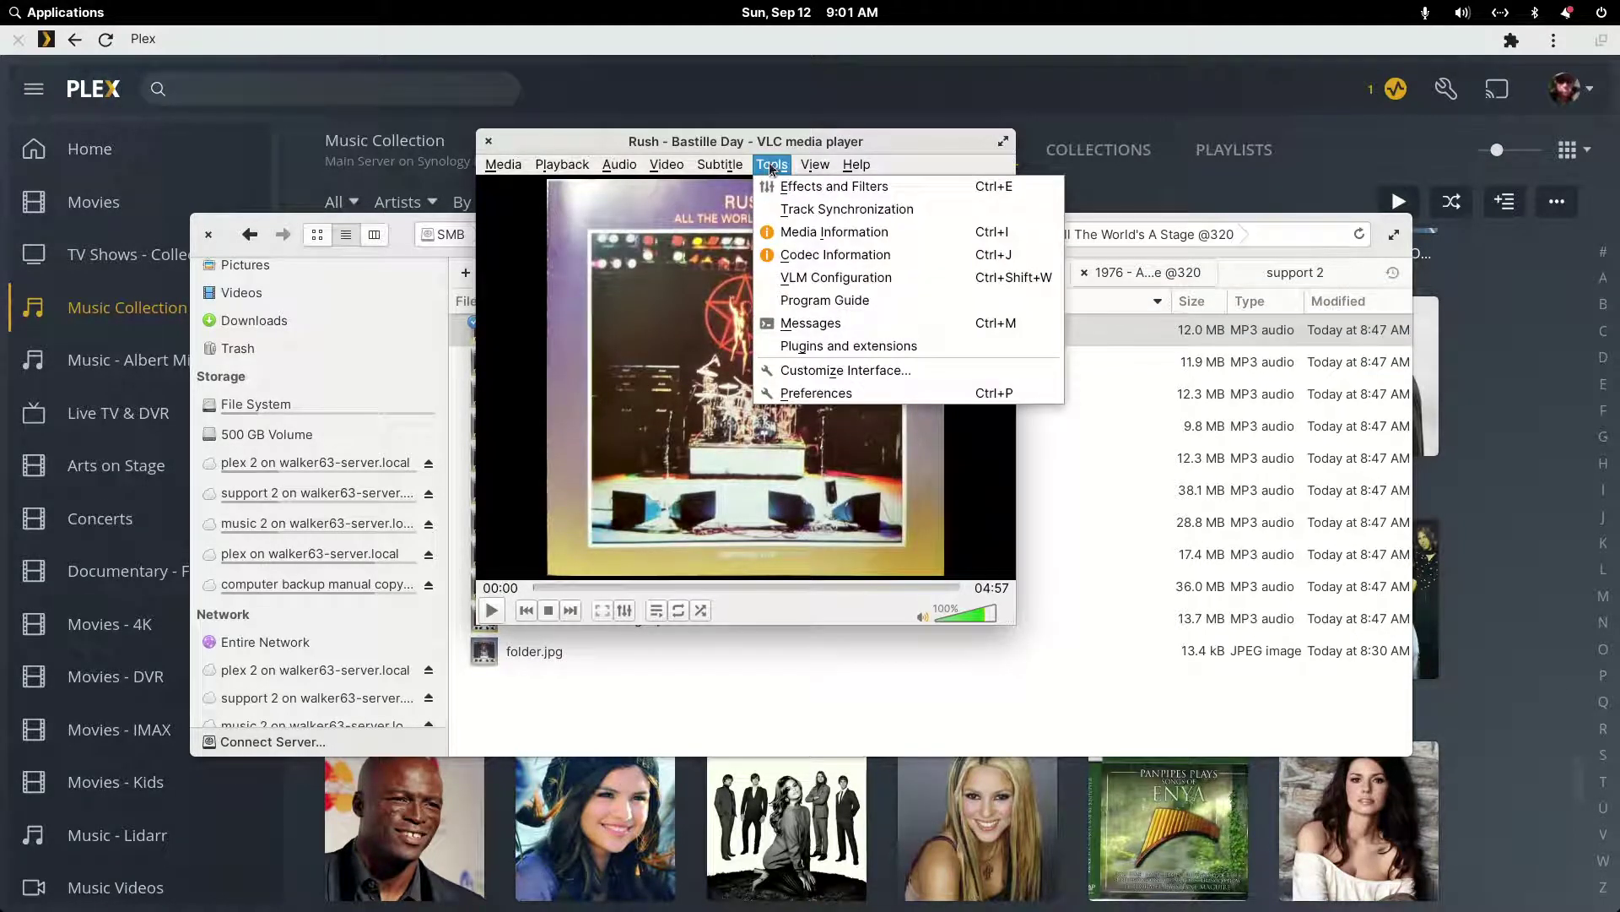
pyautogui.click(806, 238)
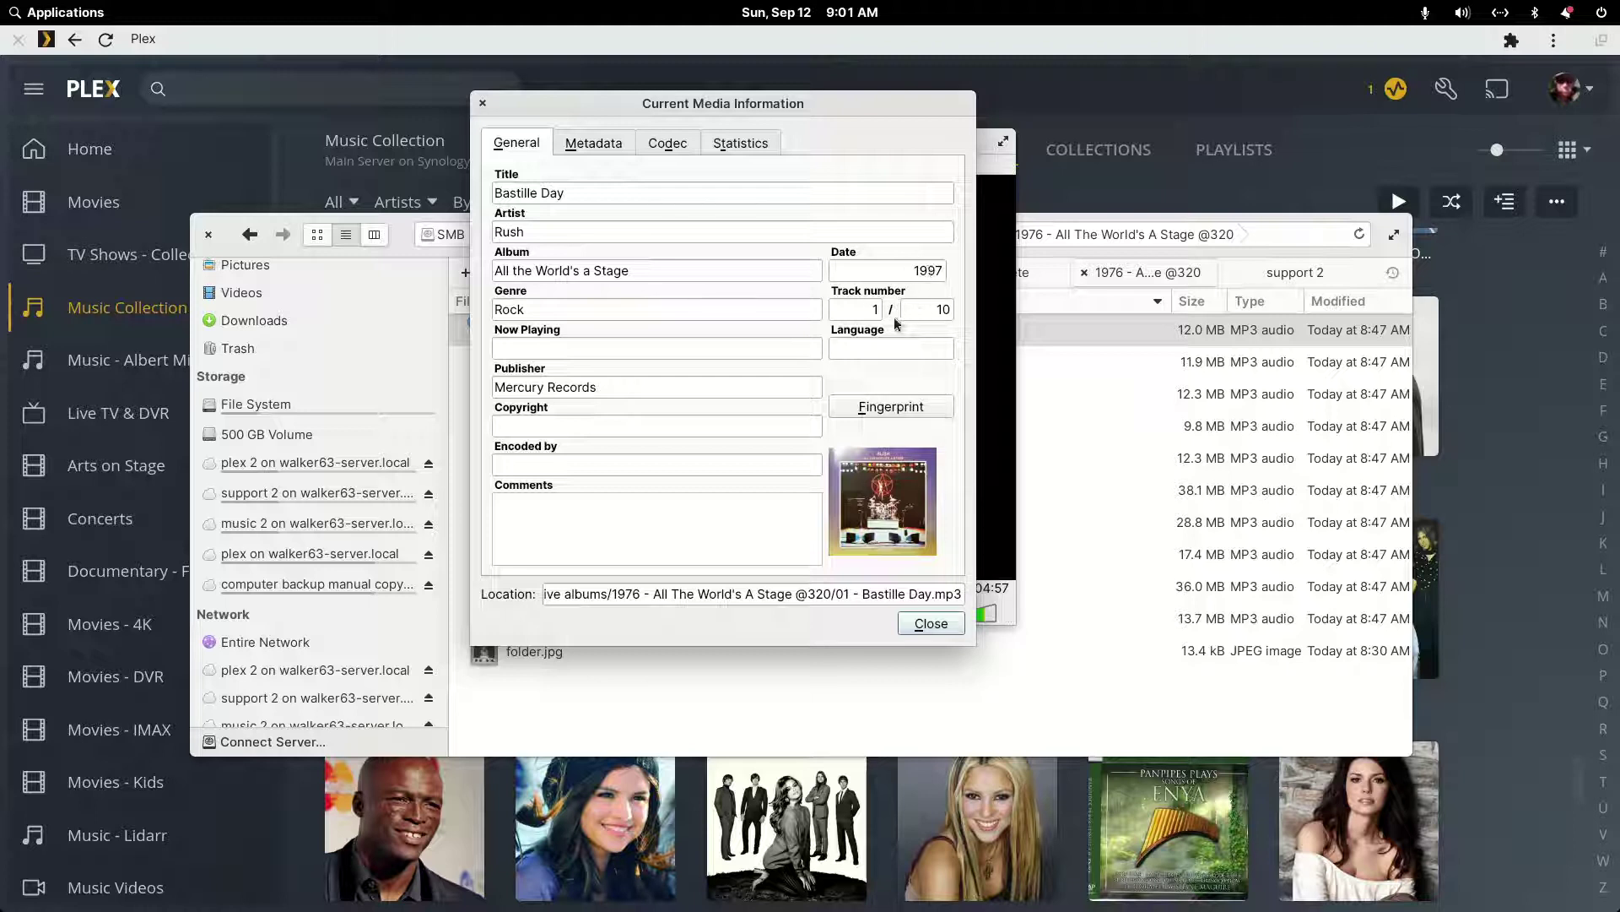
pyautogui.click(923, 623)
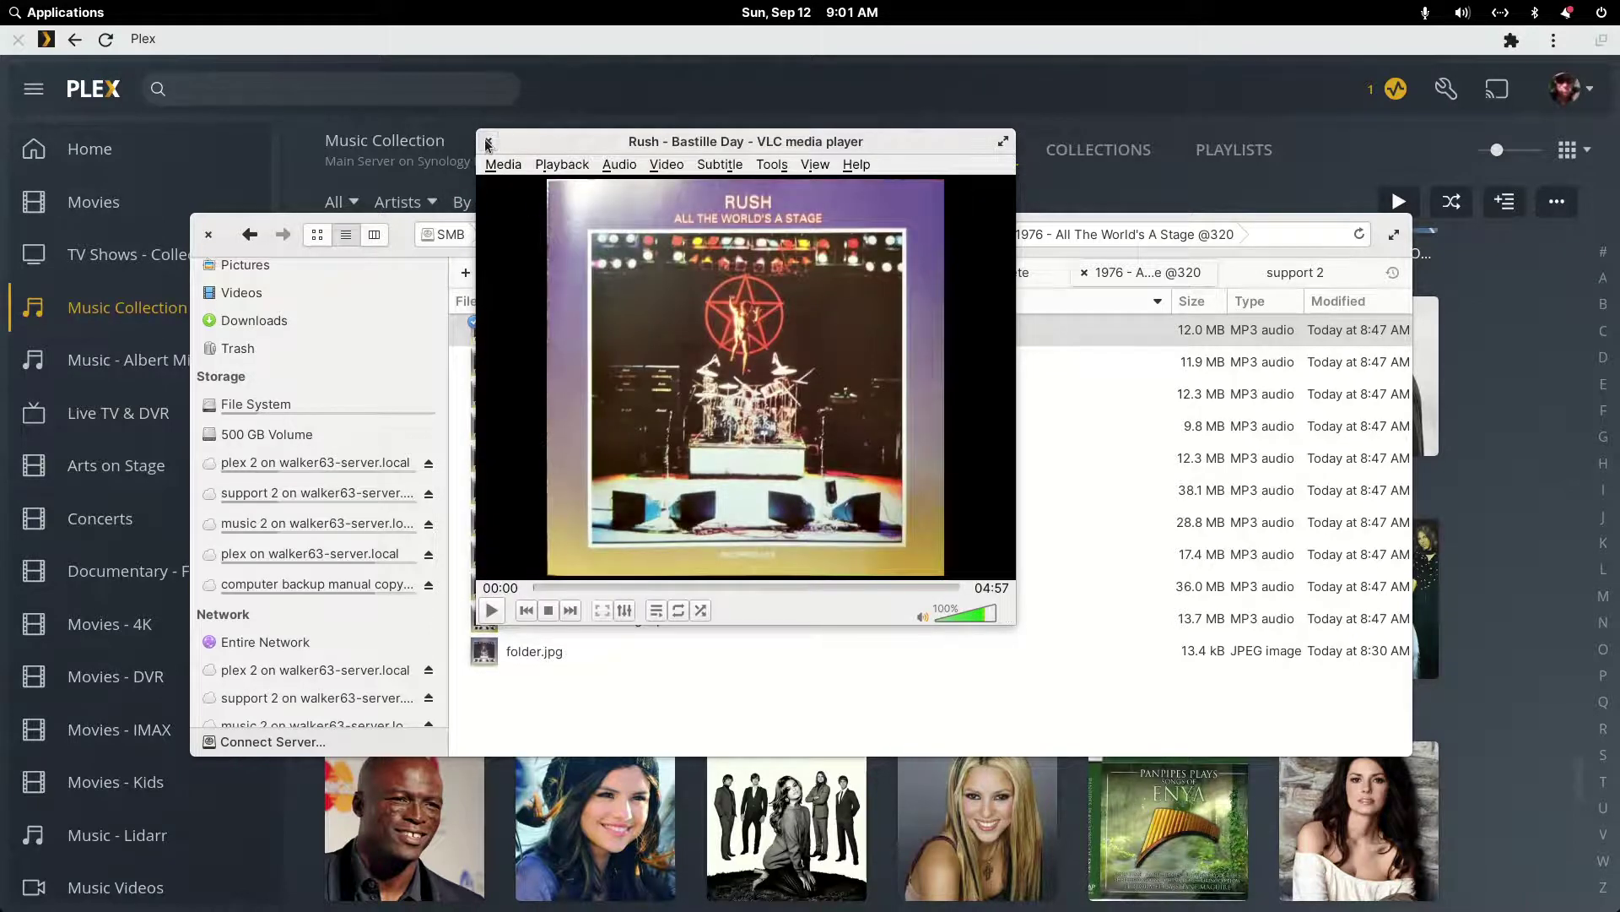
# - Close VLC and browse the second Rush artist page's albums in Plex
pyautogui.click(490, 141)
pyautogui.click(607, 64)
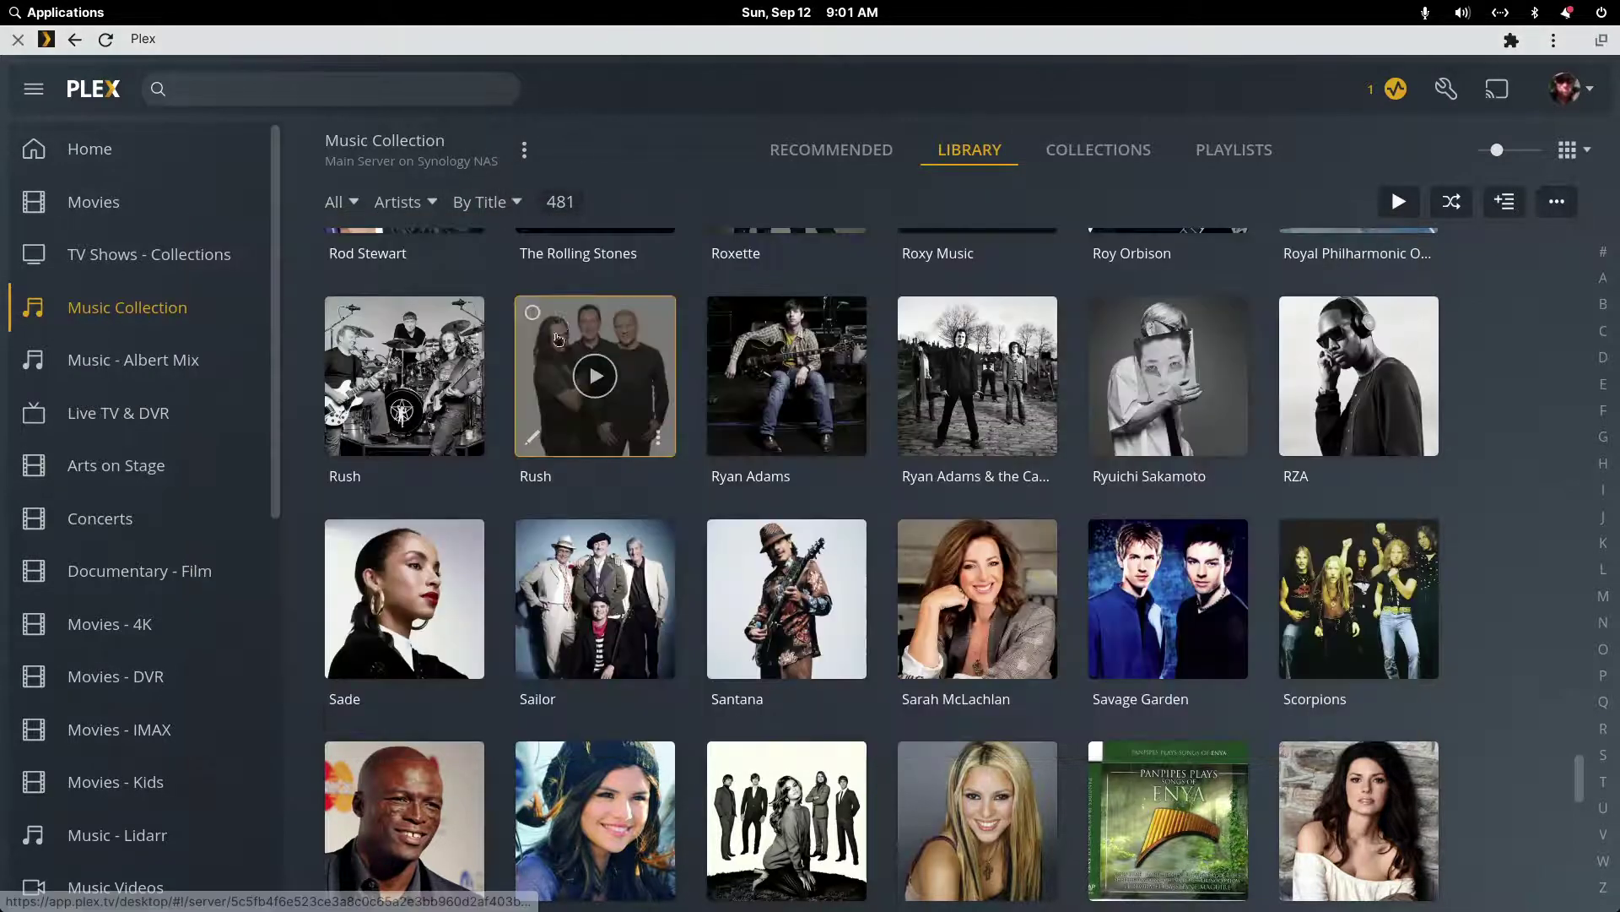
pyautogui.click(614, 325)
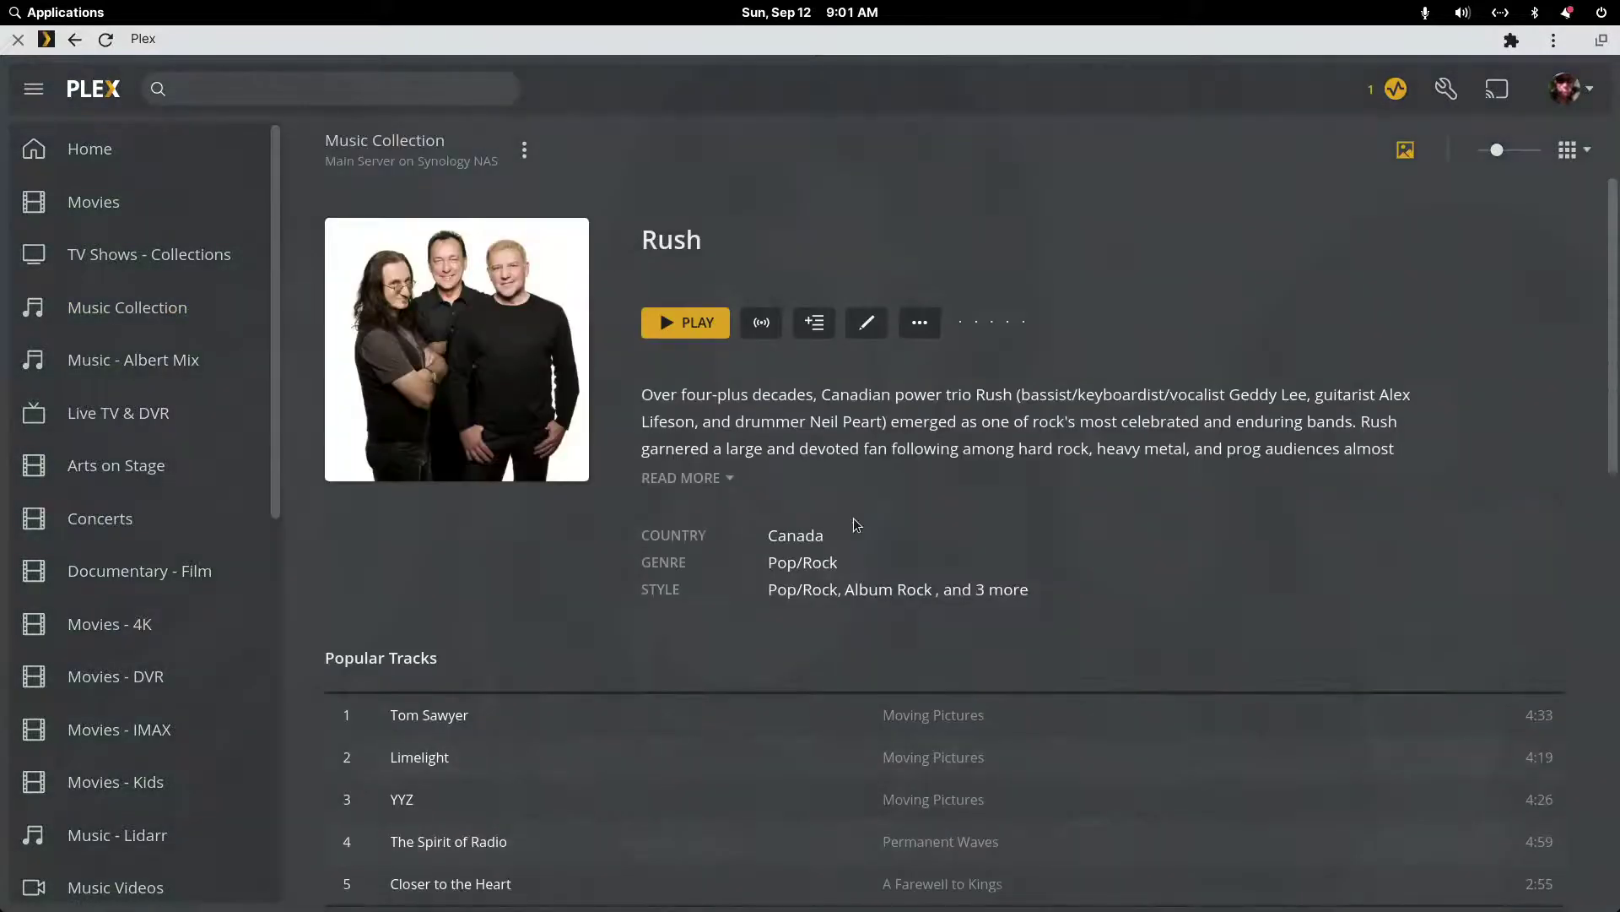
pyautogui.scroll(-2, 853, 518)
pyautogui.scroll(-4, 853, 518)
pyautogui.scroll(-5, 853, 518)
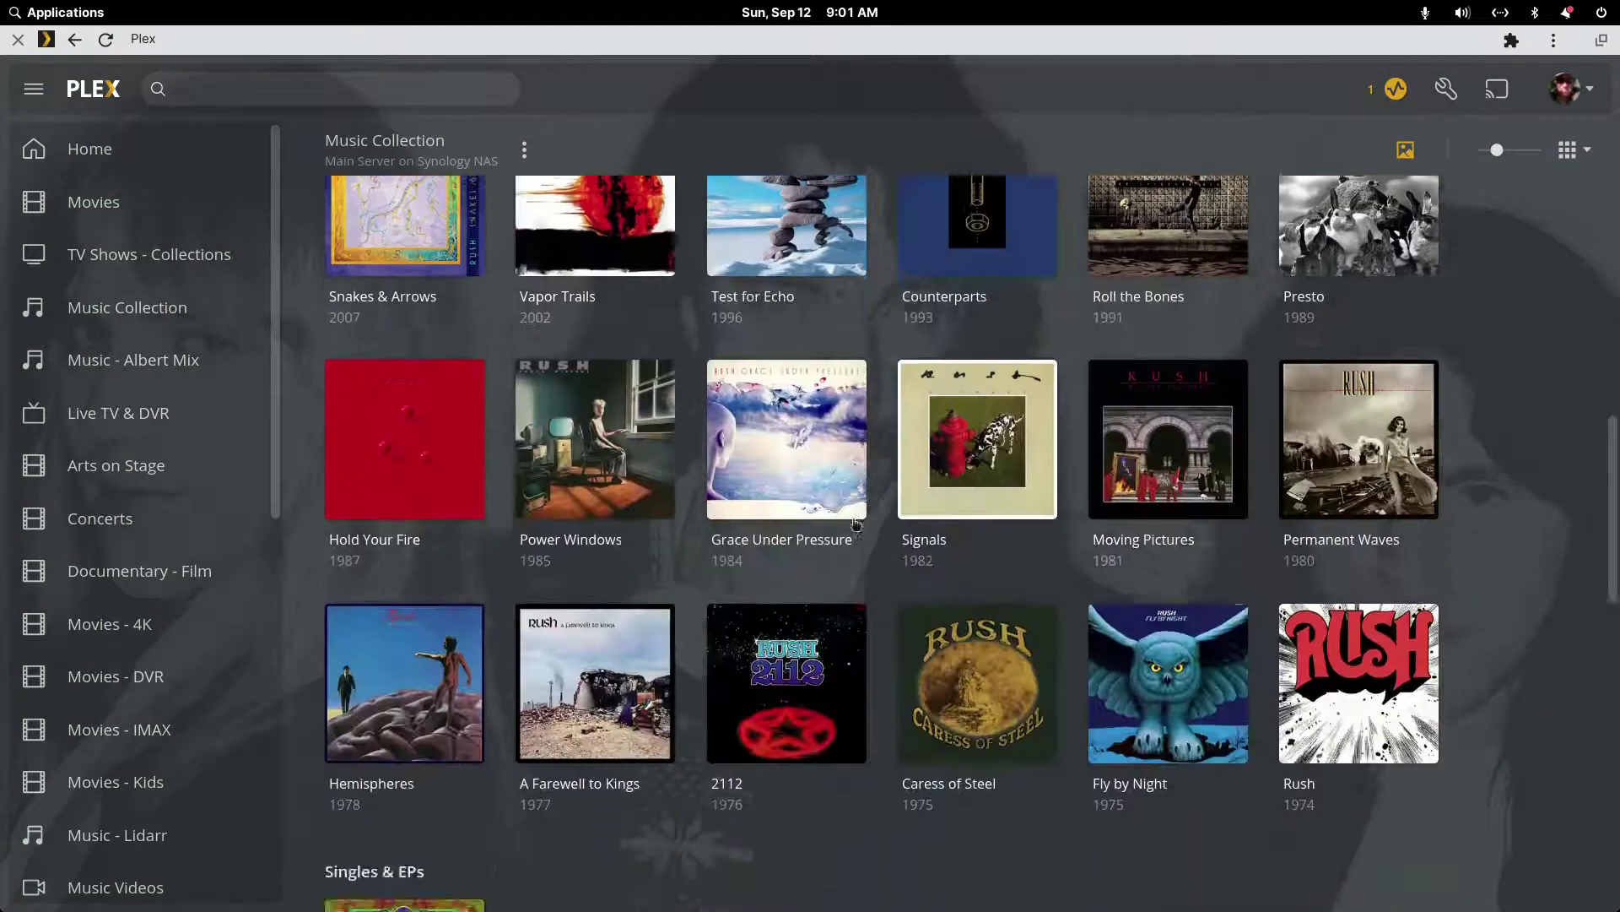
pyautogui.scroll(-3, 853, 519)
pyautogui.scroll(-4, 853, 518)
pyautogui.scroll(5, 853, 518)
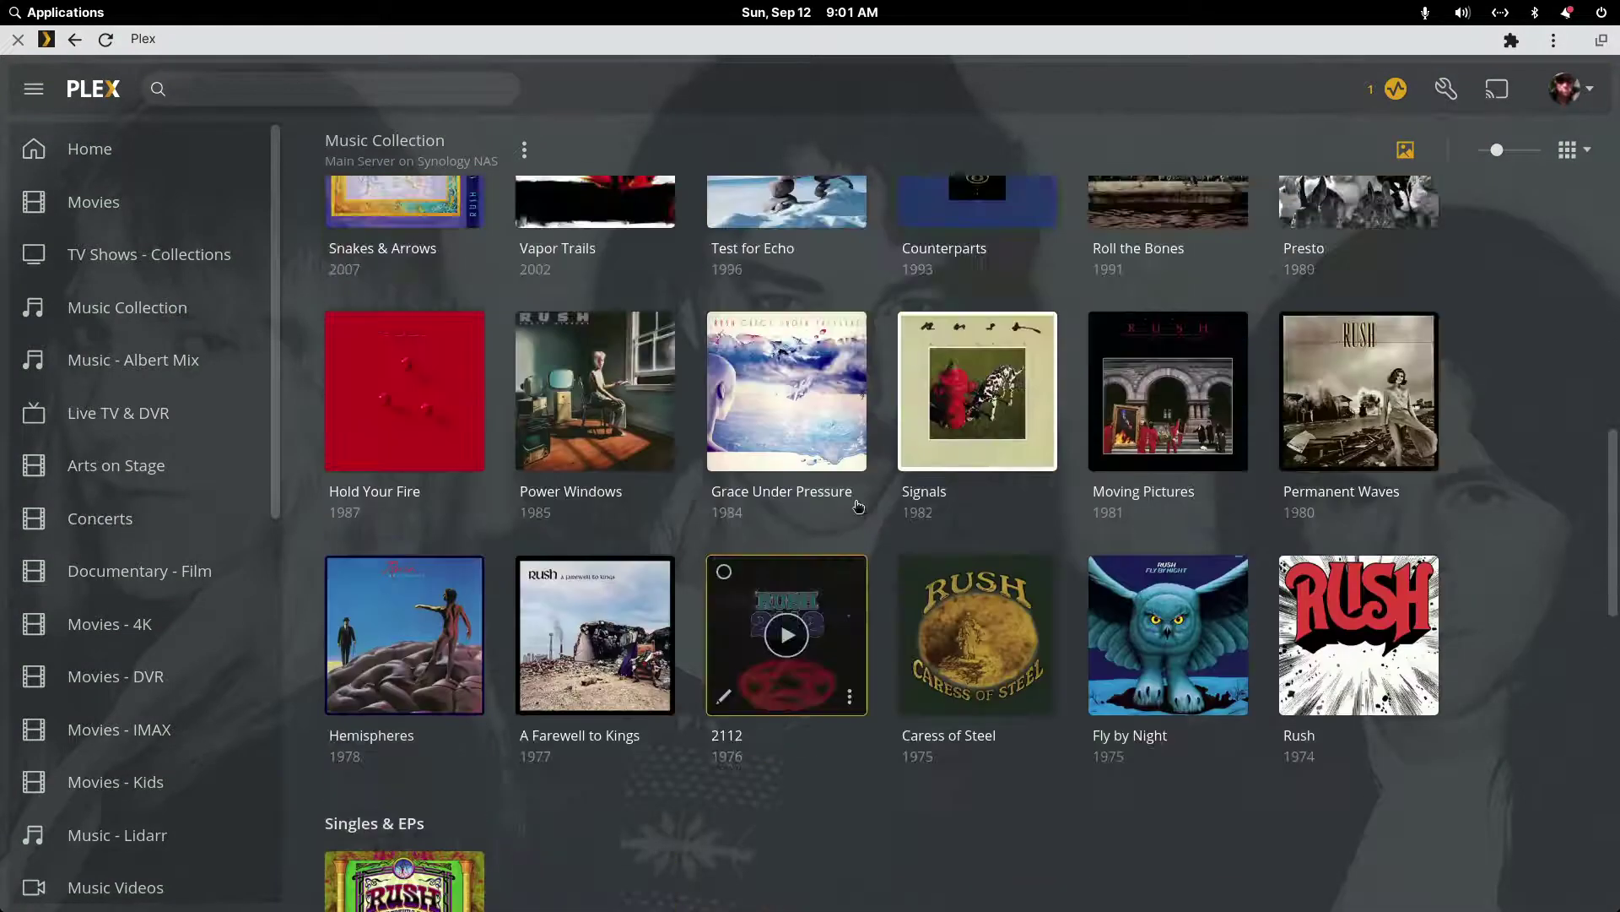
pyautogui.scroll(5, 832, 463)
pyautogui.scroll(2, 822, 190)
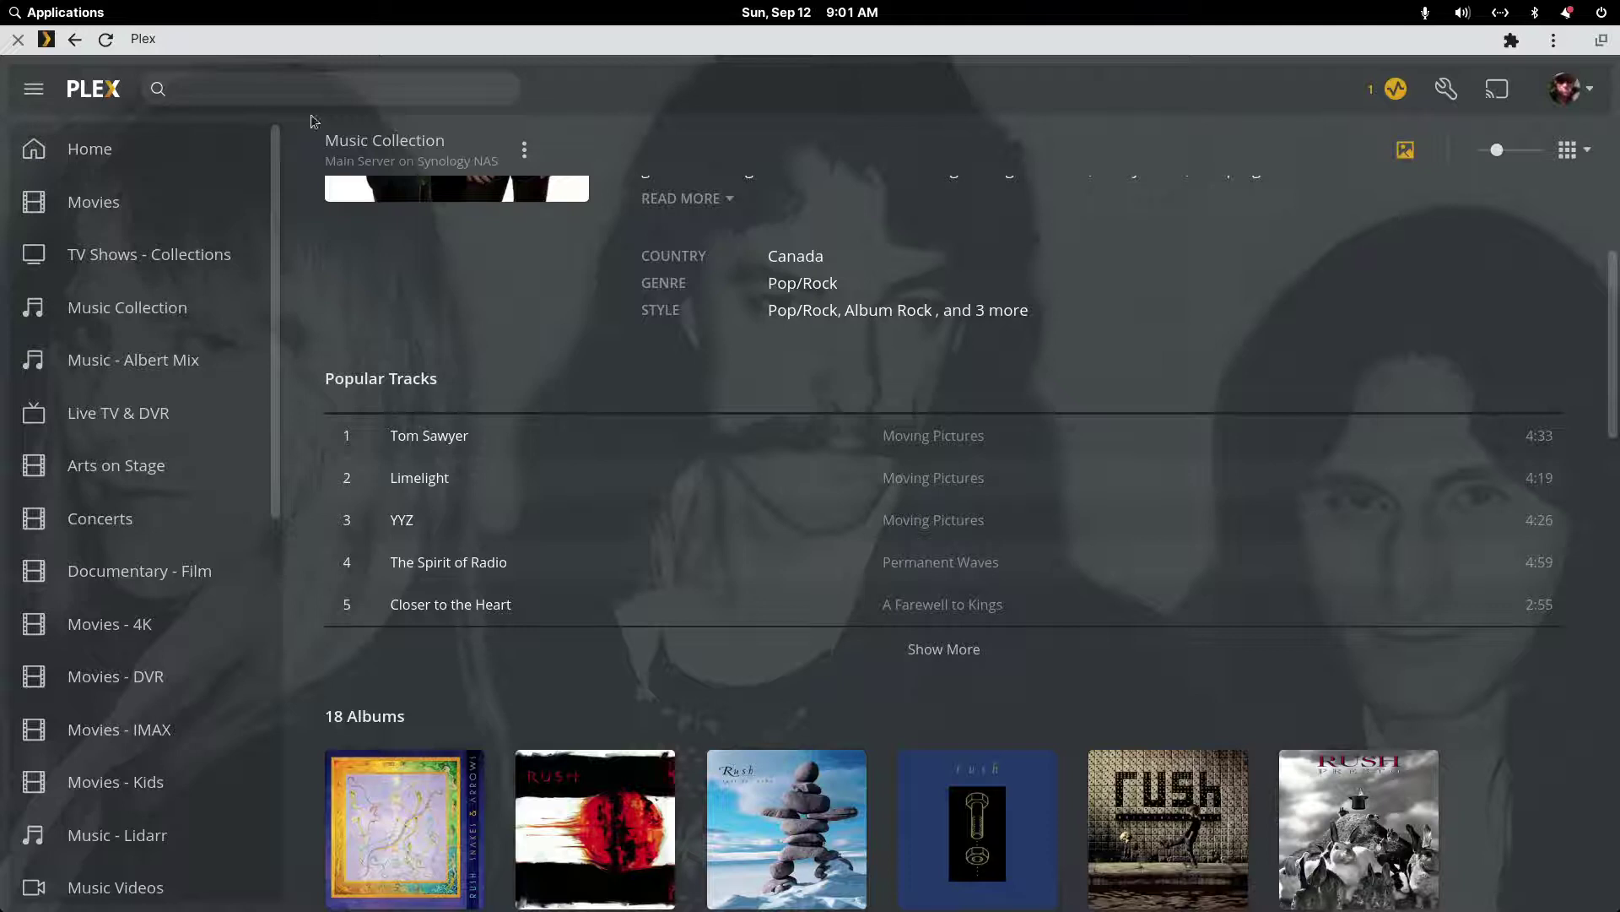
# - Return to the library and scroll the first Rush artist page toward Live Albums
pyautogui.rightClick(670, 91)
pyautogui.click(692, 108)
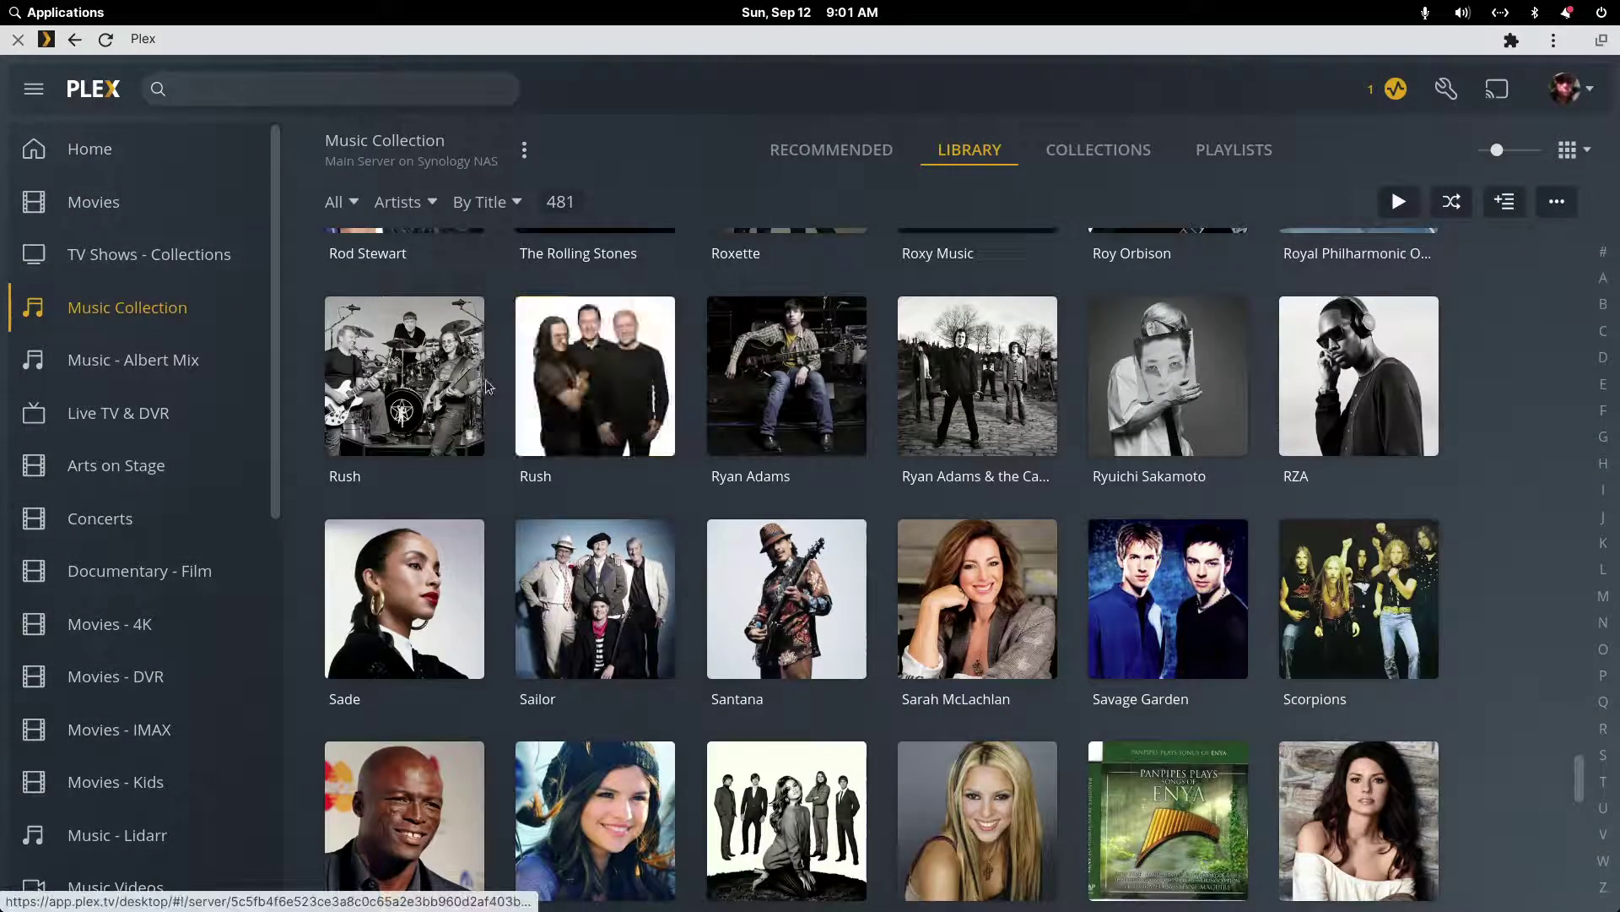
pyautogui.click(477, 363)
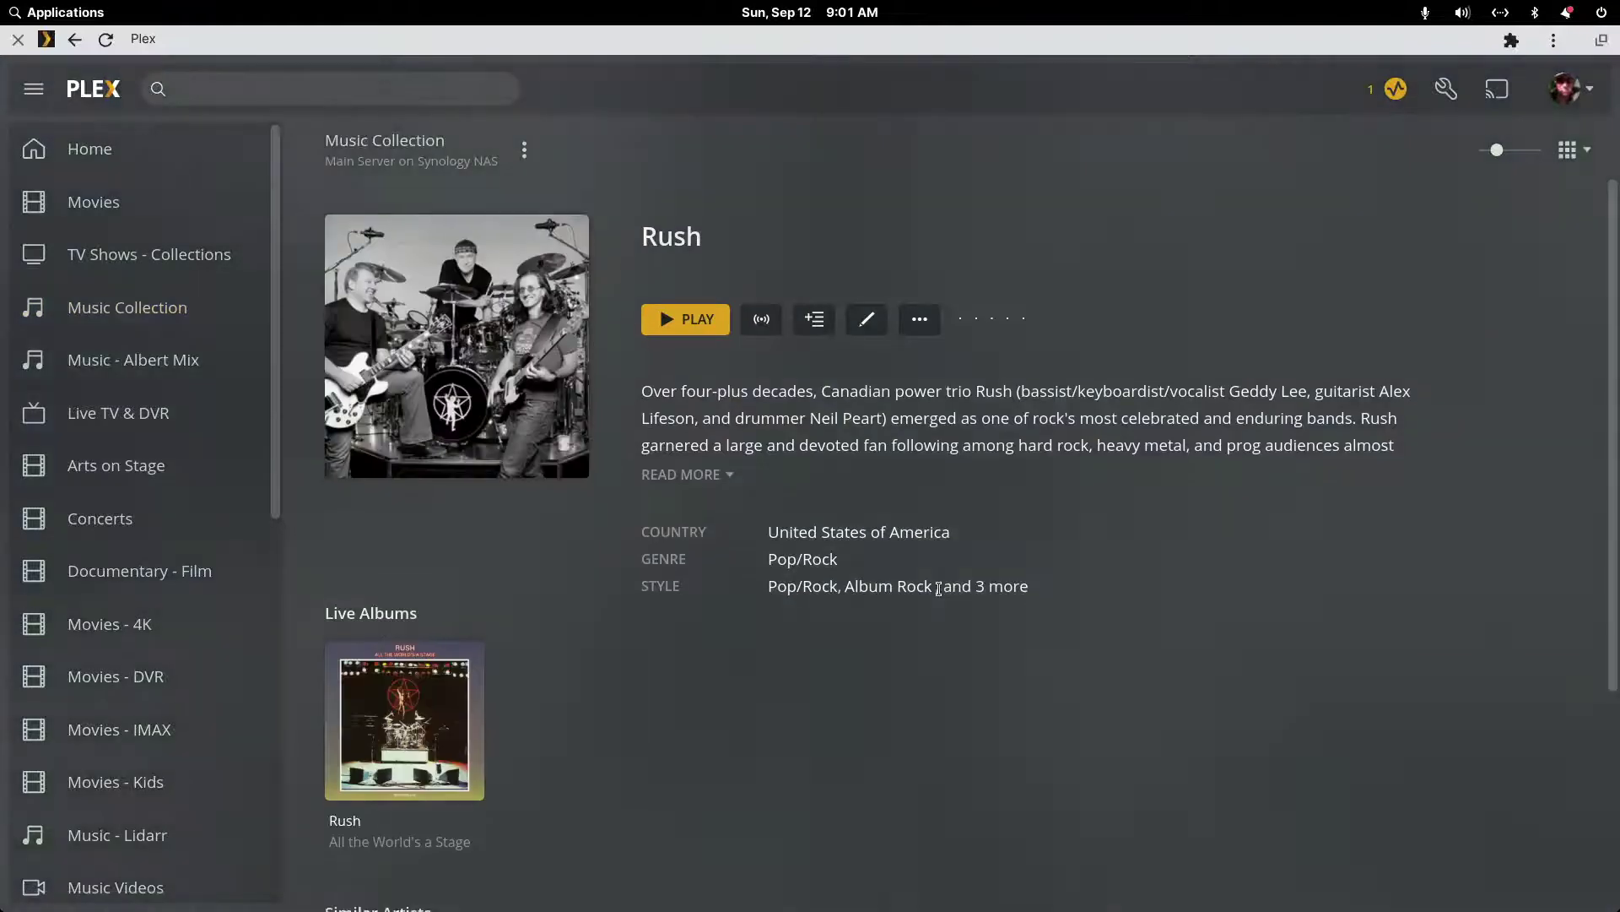
pyautogui.scroll(-2, 928, 473)
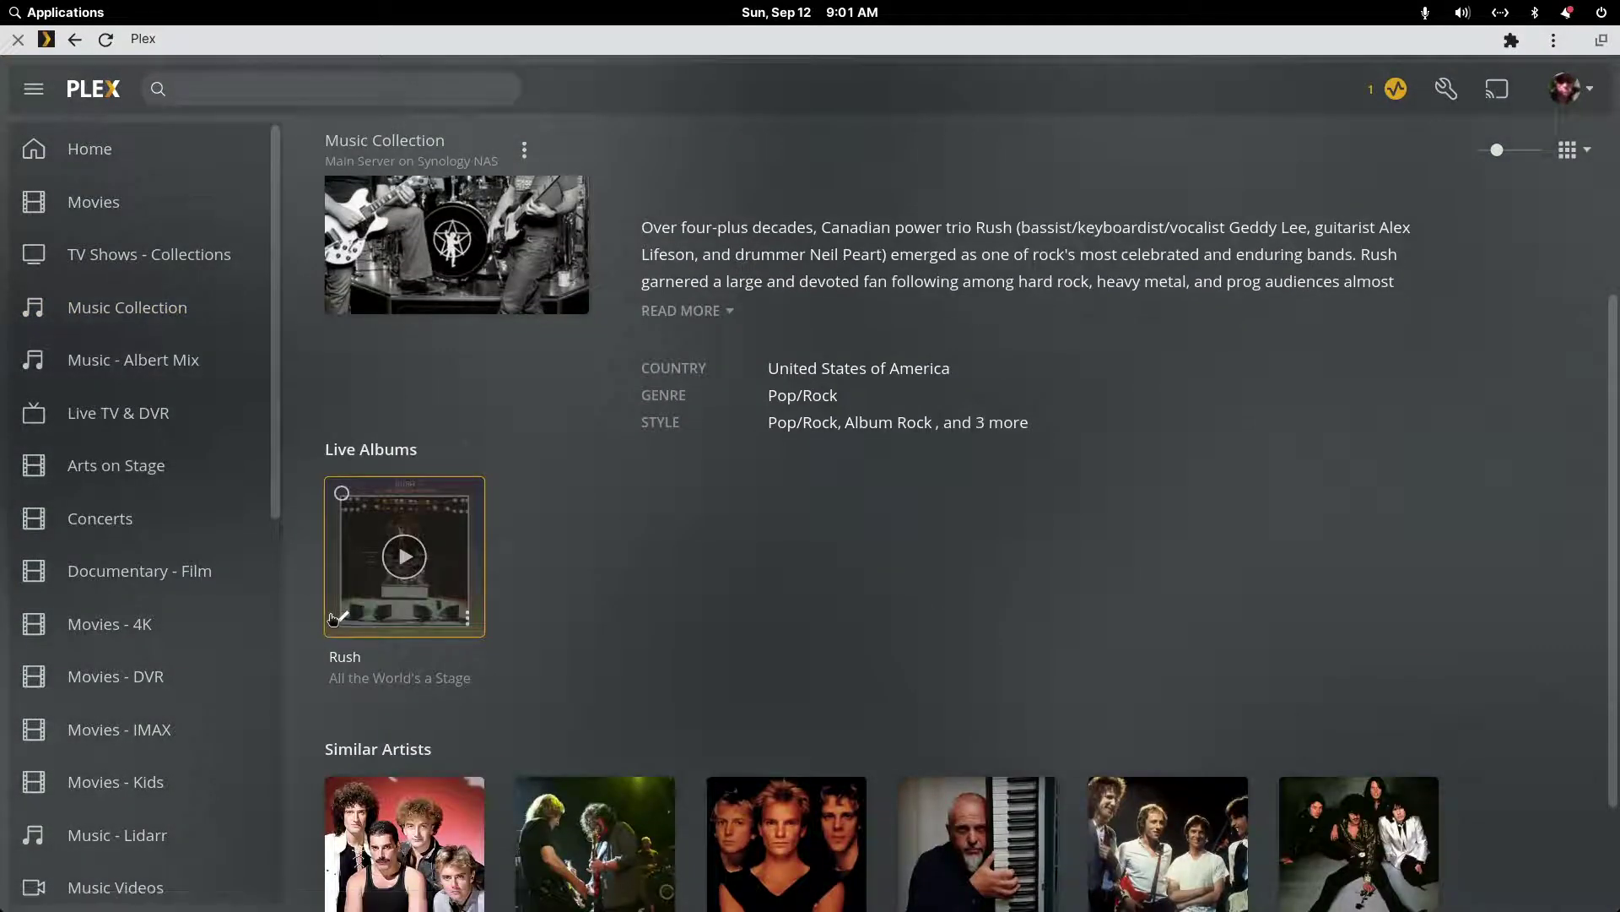
# - Fix Match the live album to the top 'Rush – All the World's a Stage' result (score 99)
pyautogui.click(466, 619)
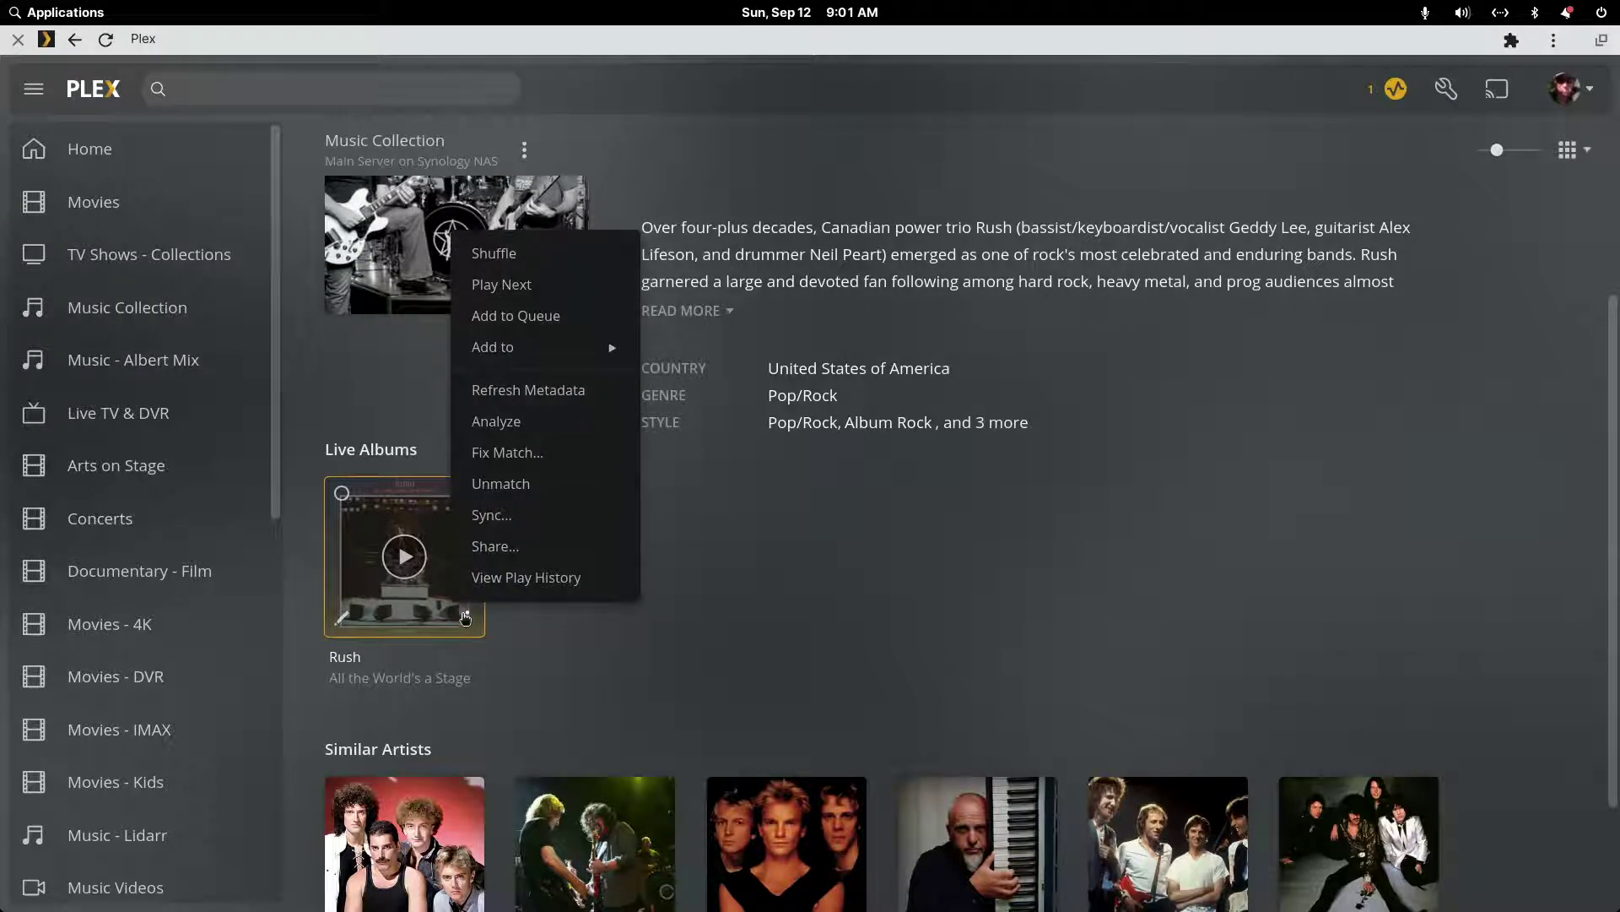
pyautogui.click(506, 452)
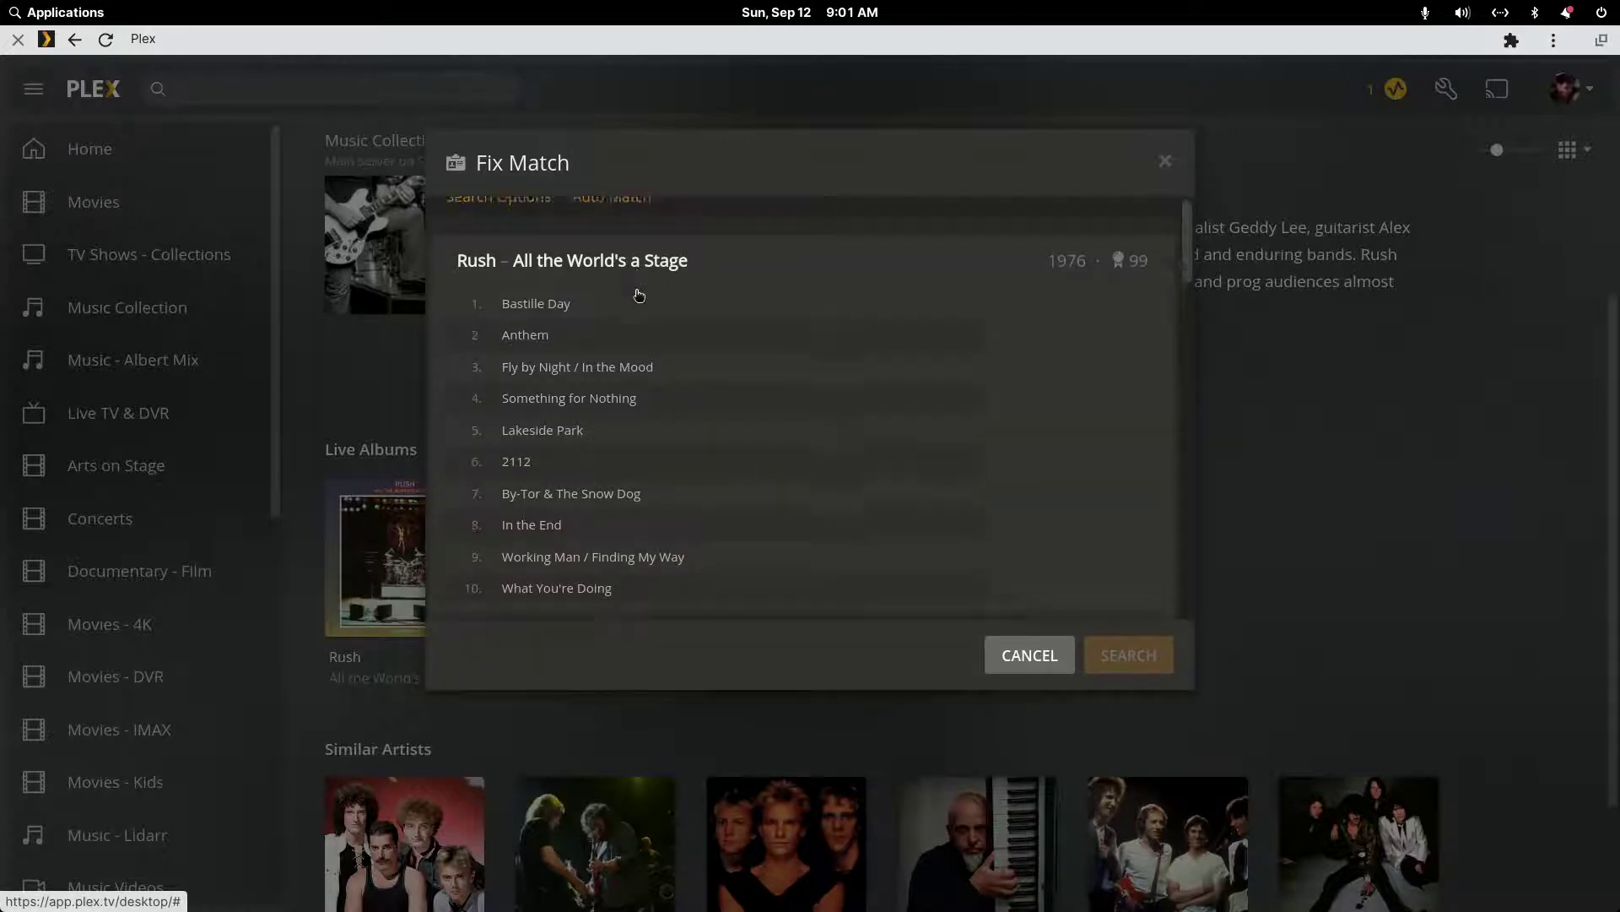
pyautogui.scroll(-4, 642, 321)
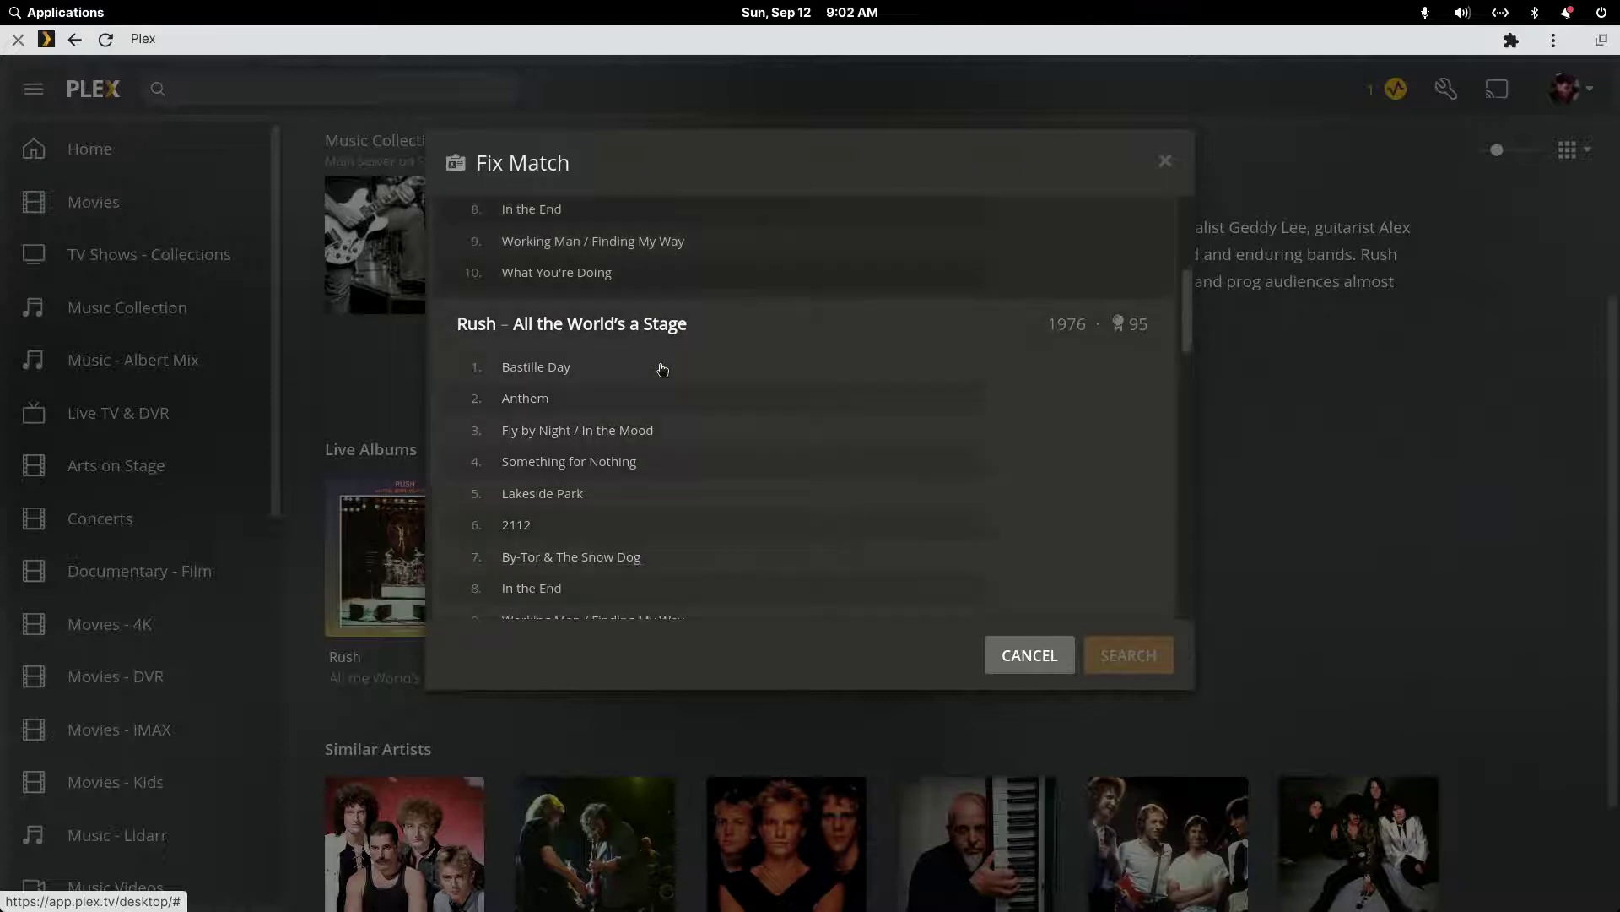
pyautogui.scroll(1, 633, 422)
pyautogui.scroll(-3, 612, 530)
pyautogui.scroll(1, 615, 525)
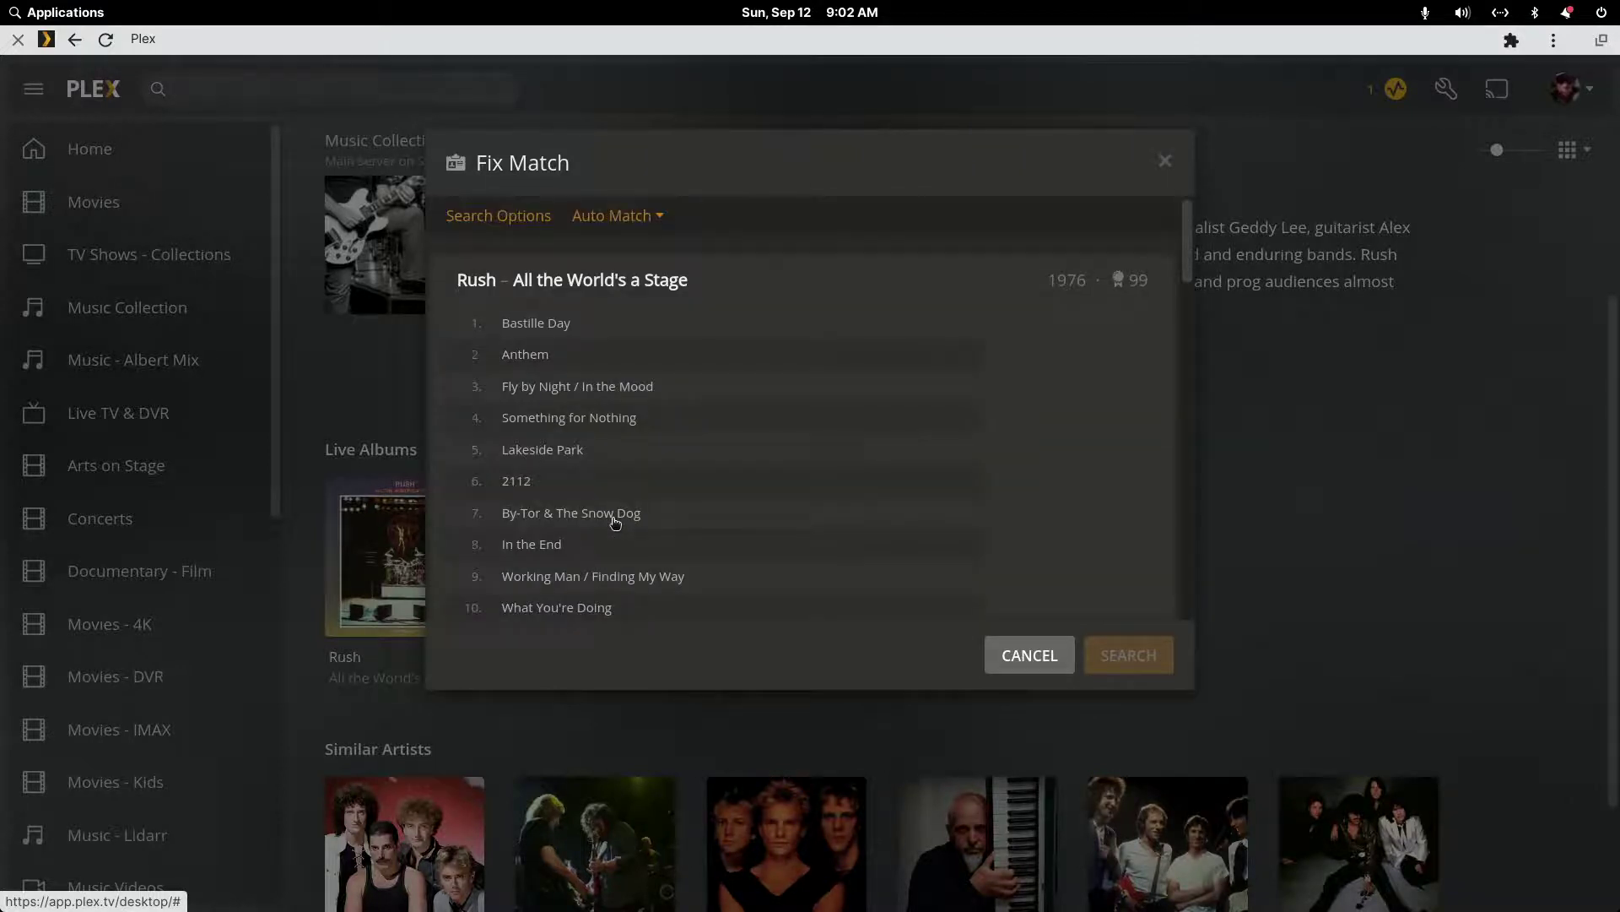
pyautogui.click(649, 317)
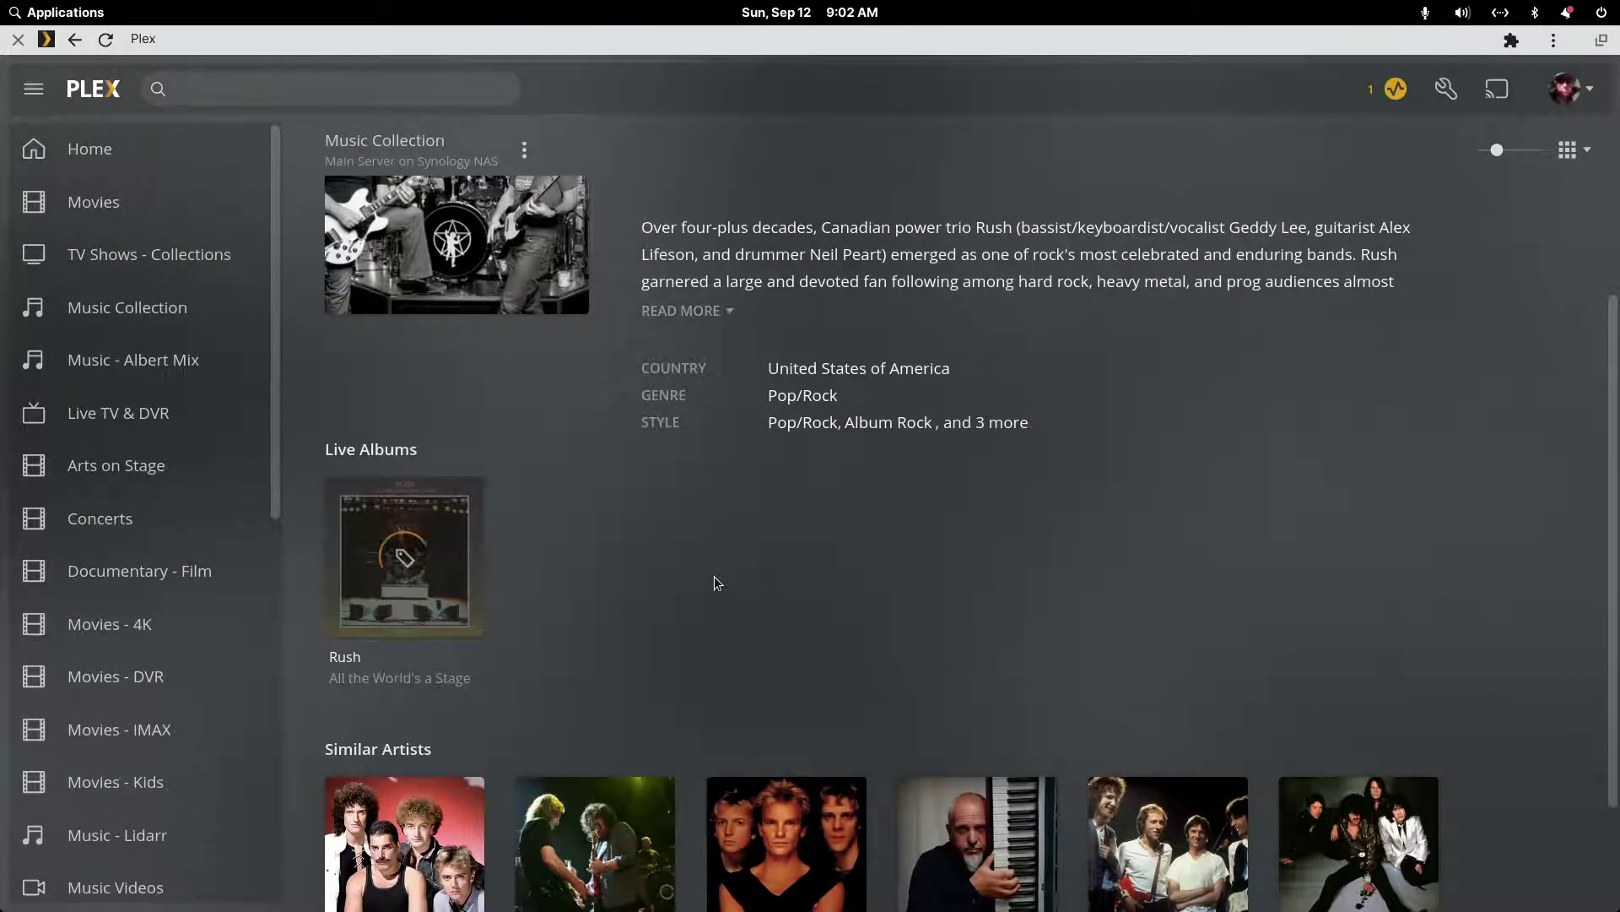
# - Return to the library, open the duplicate Rush artist, and start Fix Match on its album
pyautogui.rightClick(840, 93)
pyautogui.click(854, 107)
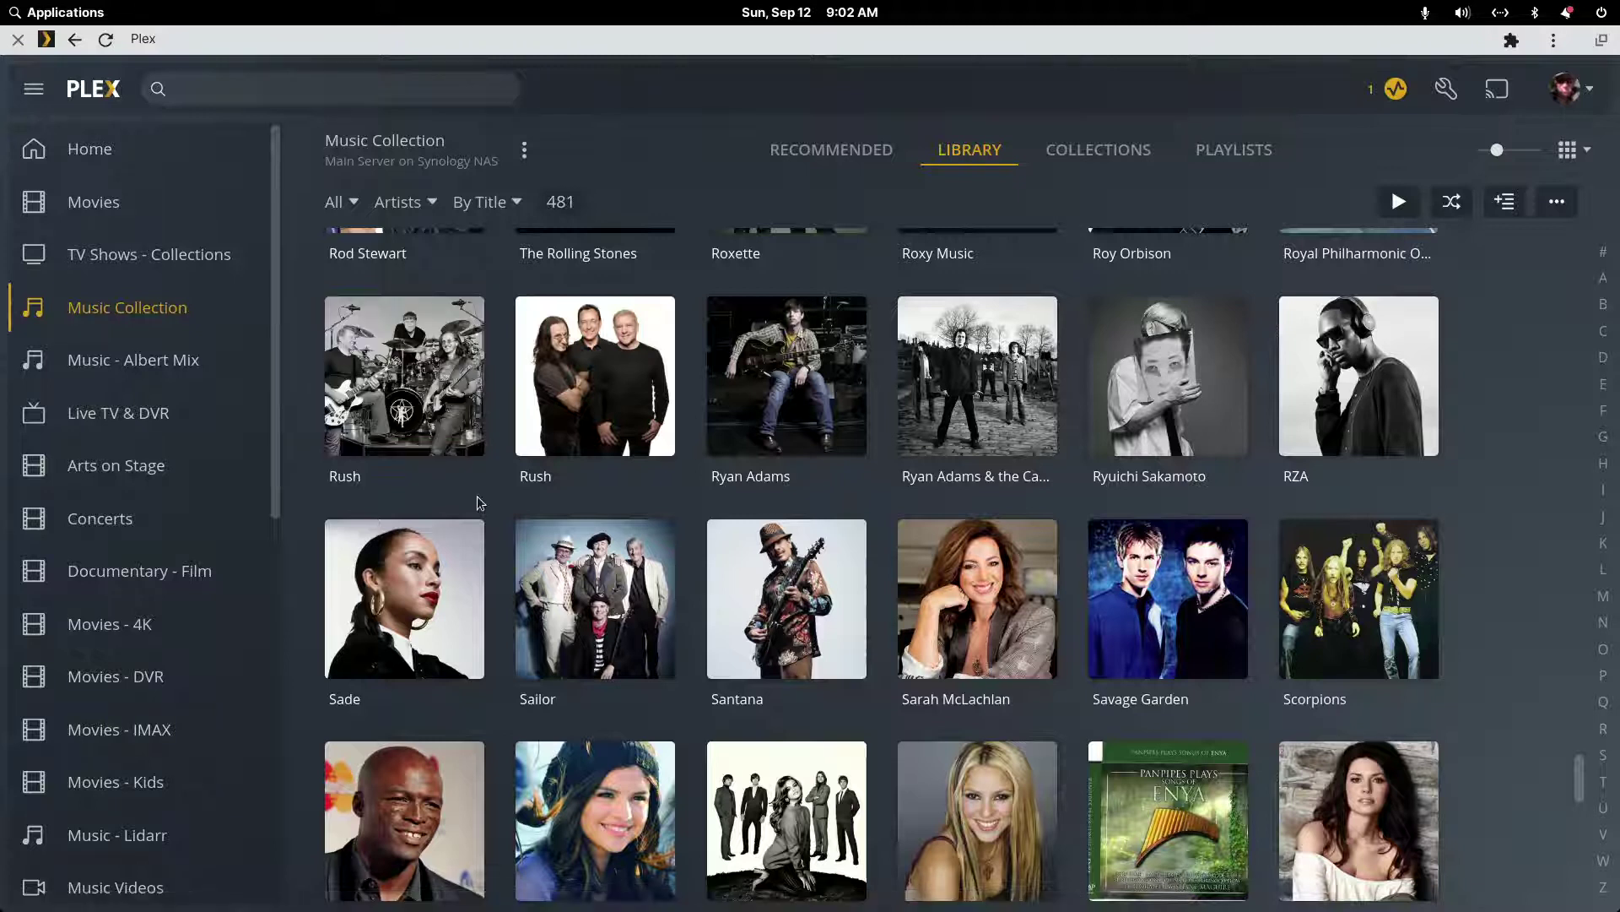
pyautogui.moveTo(404, 376)
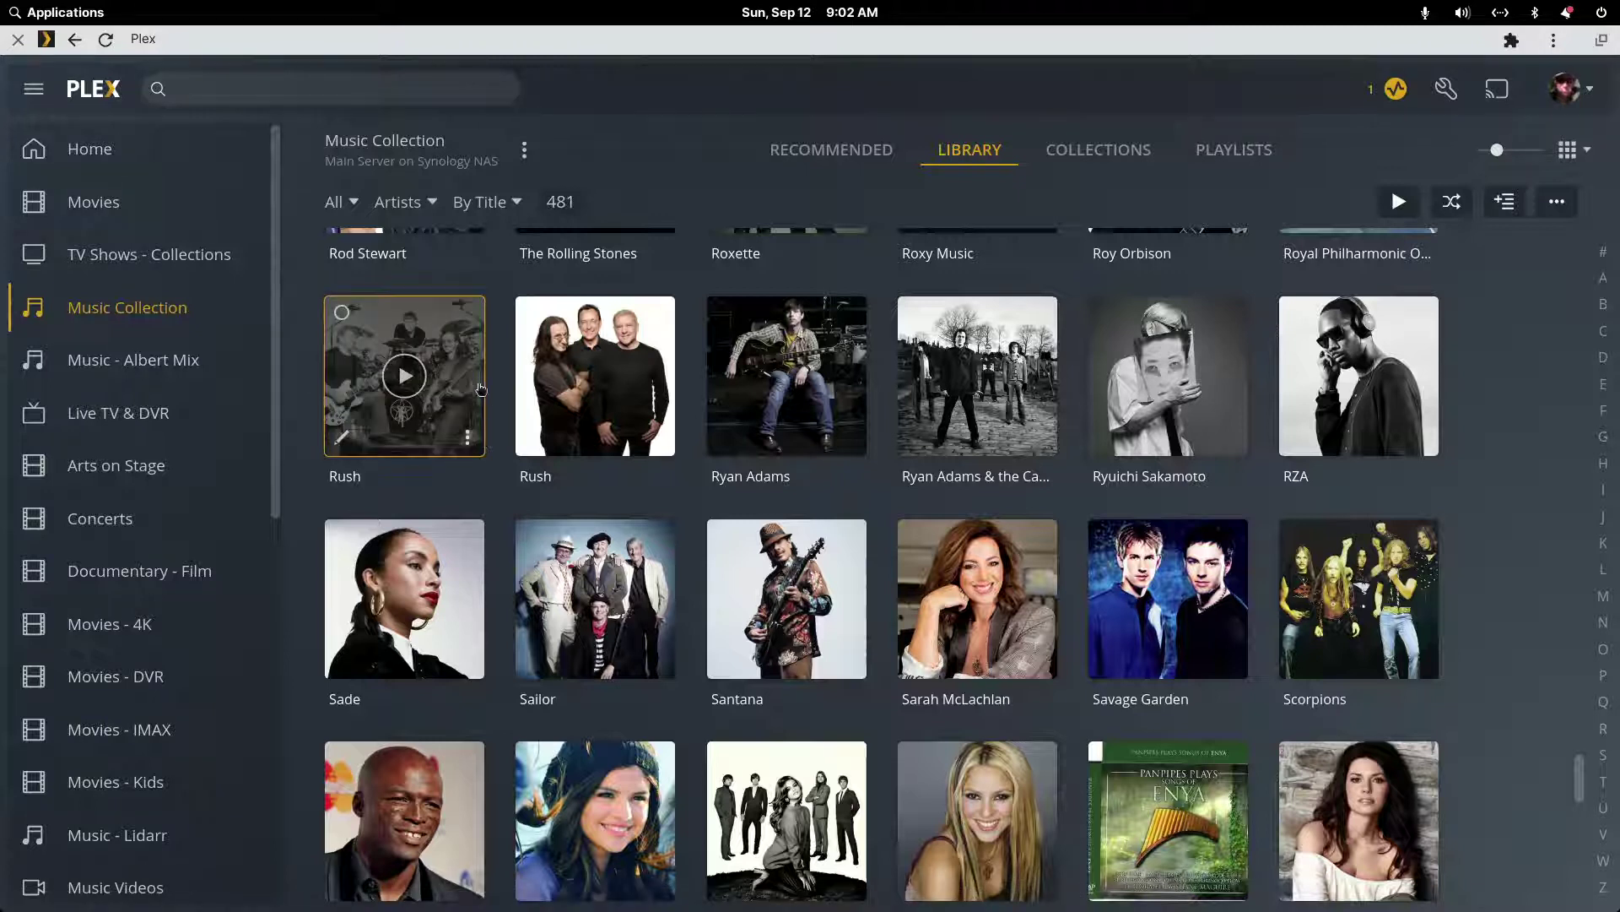
pyautogui.click(480, 382)
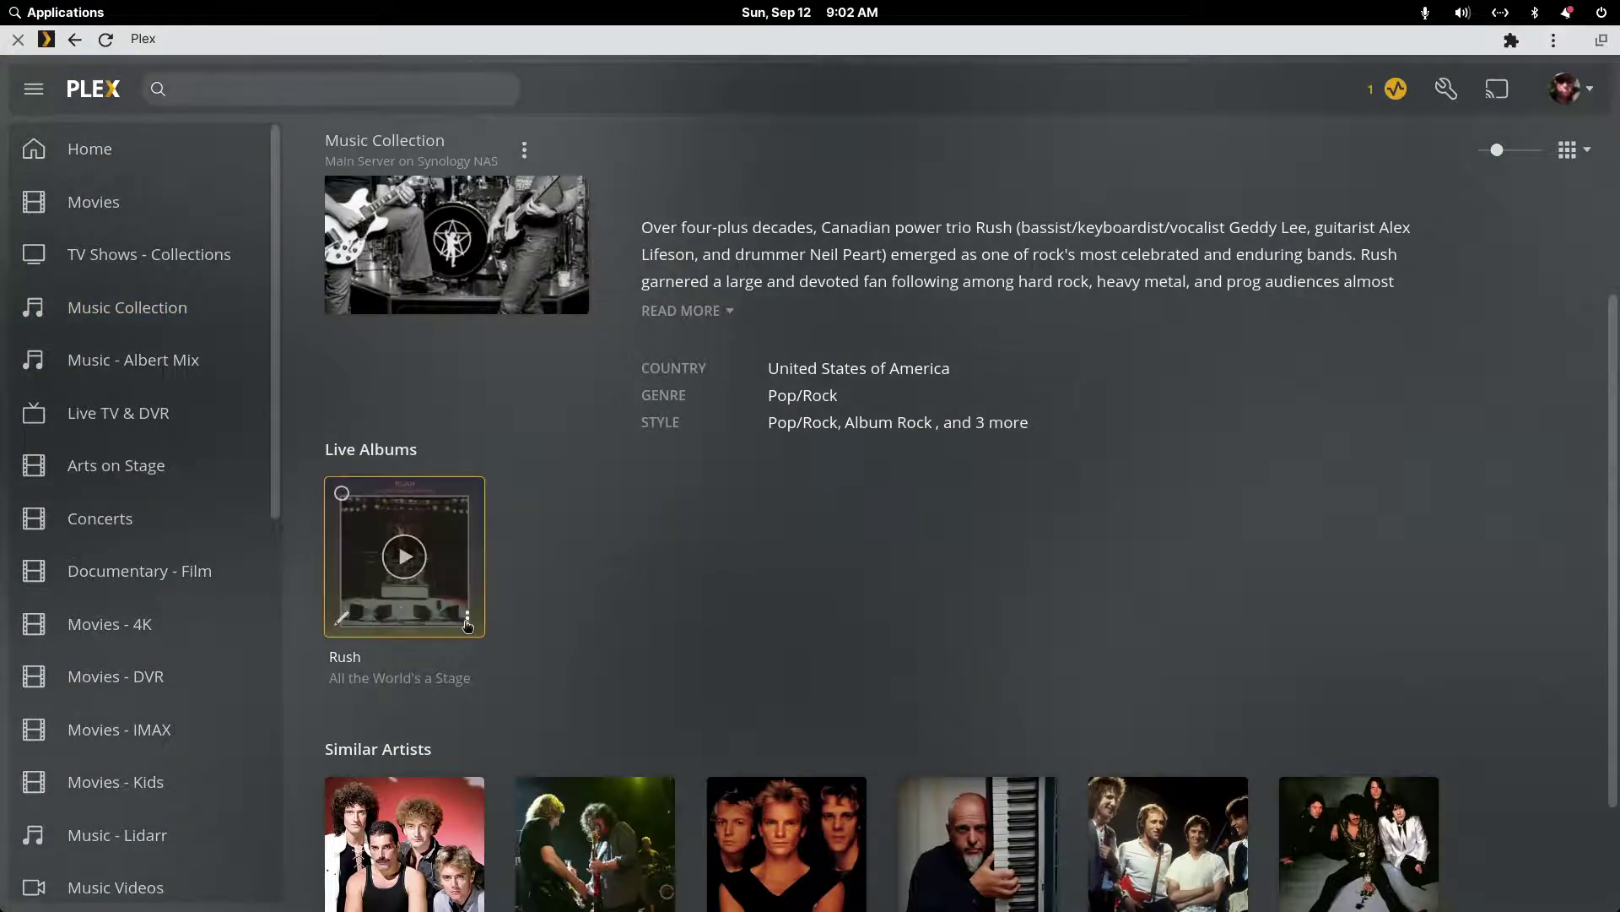
pyautogui.click(467, 618)
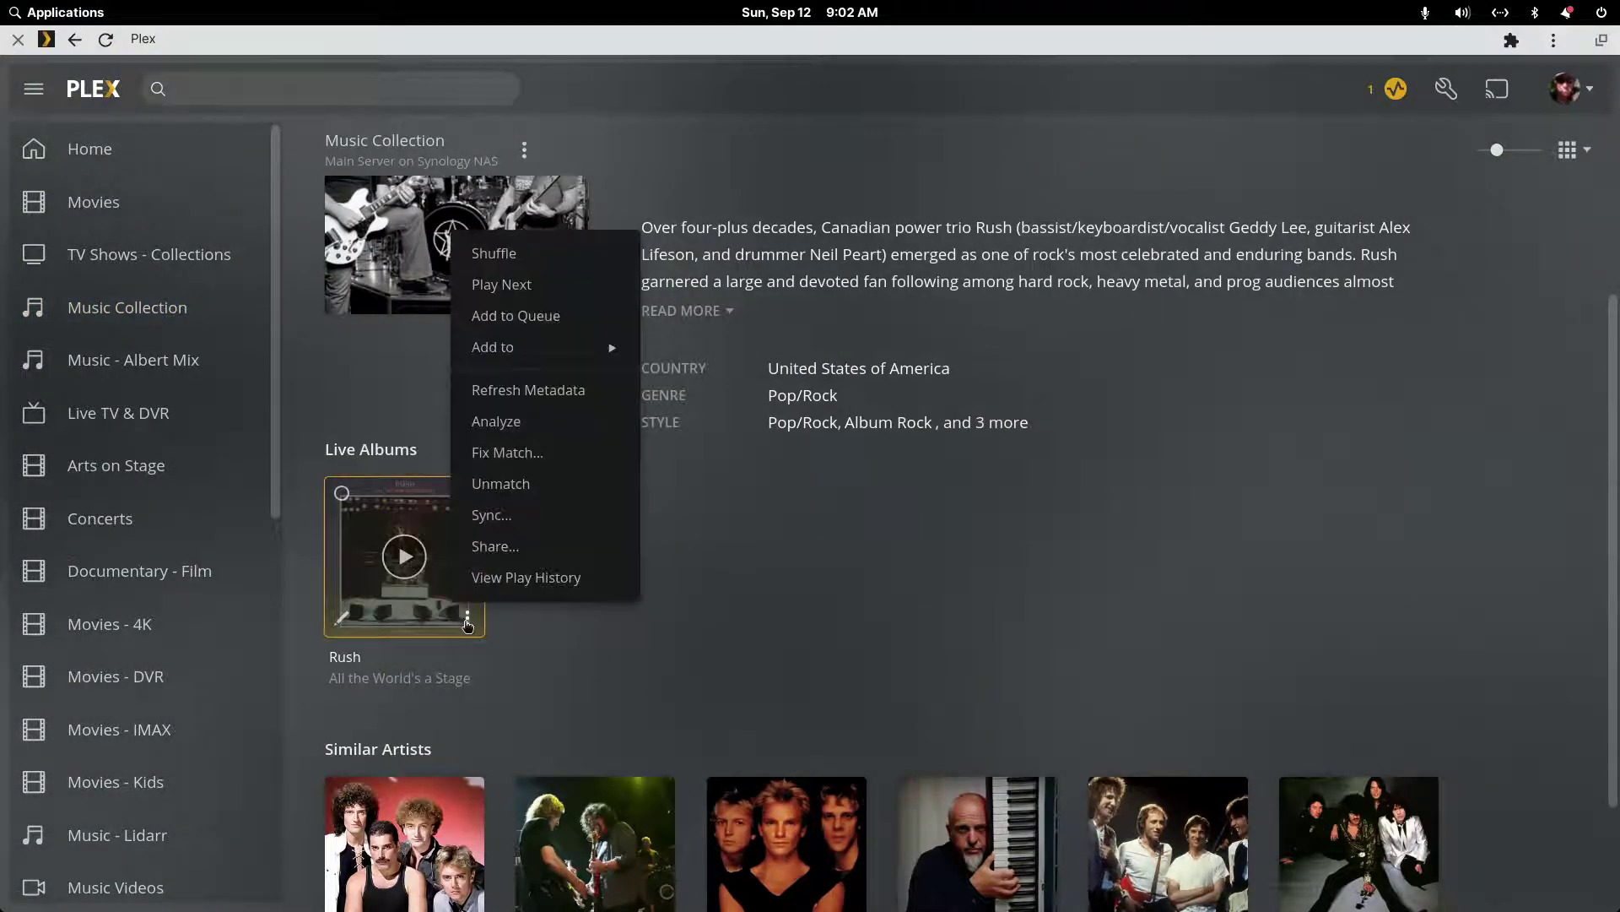
pyautogui.click(527, 453)
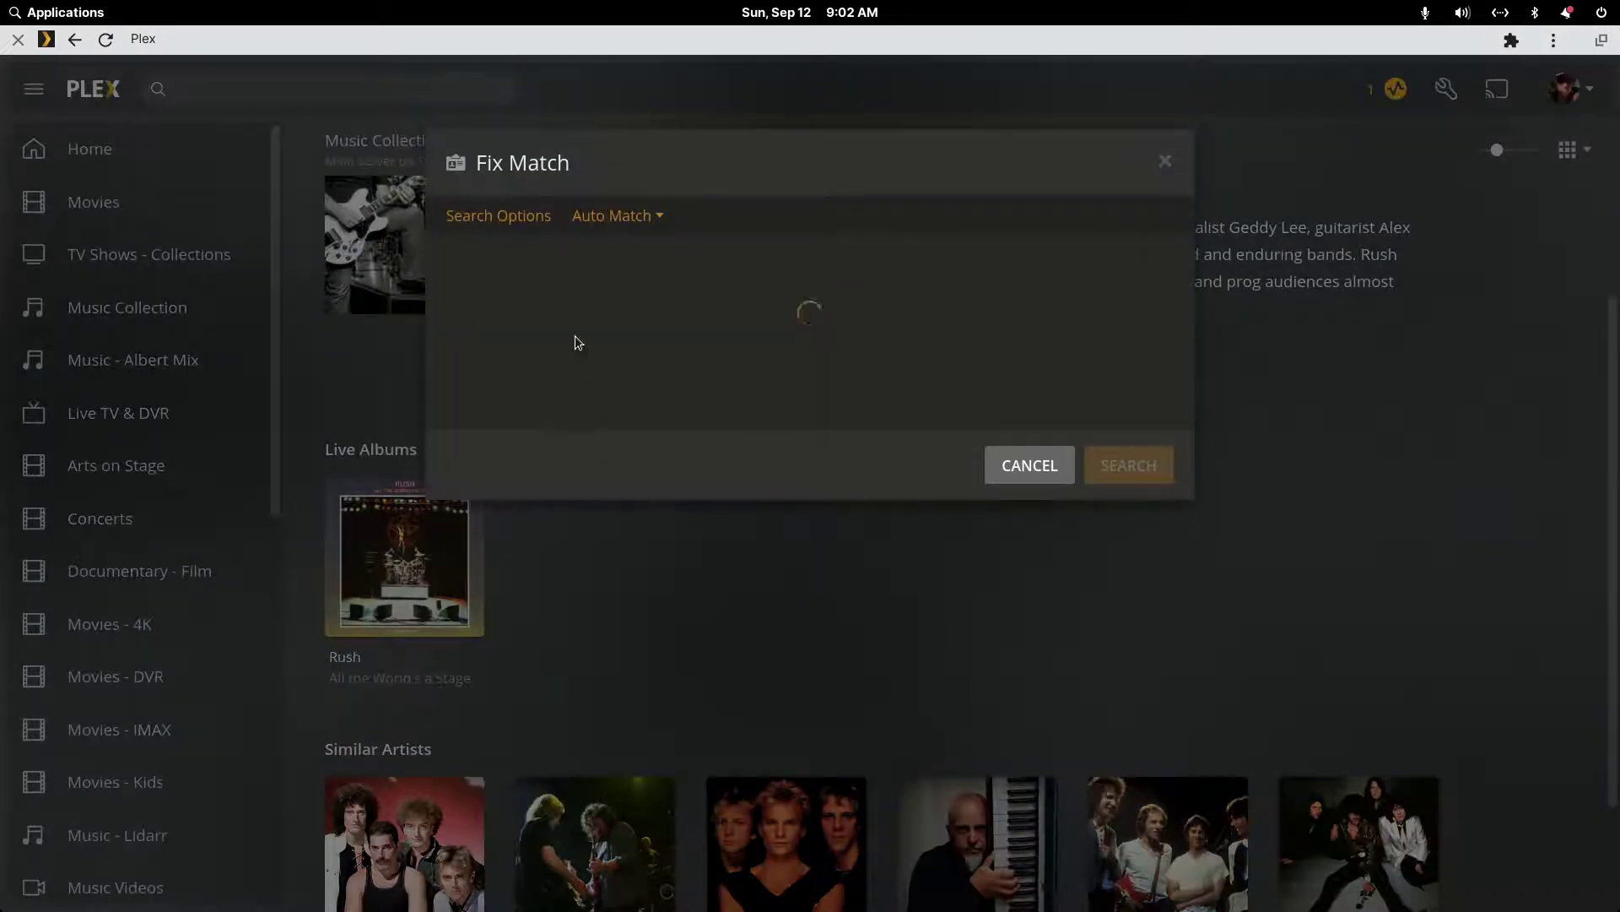
# - Match that album to the Rush – All the World's a Stage result
pyautogui.scroll(-2, 616, 362)
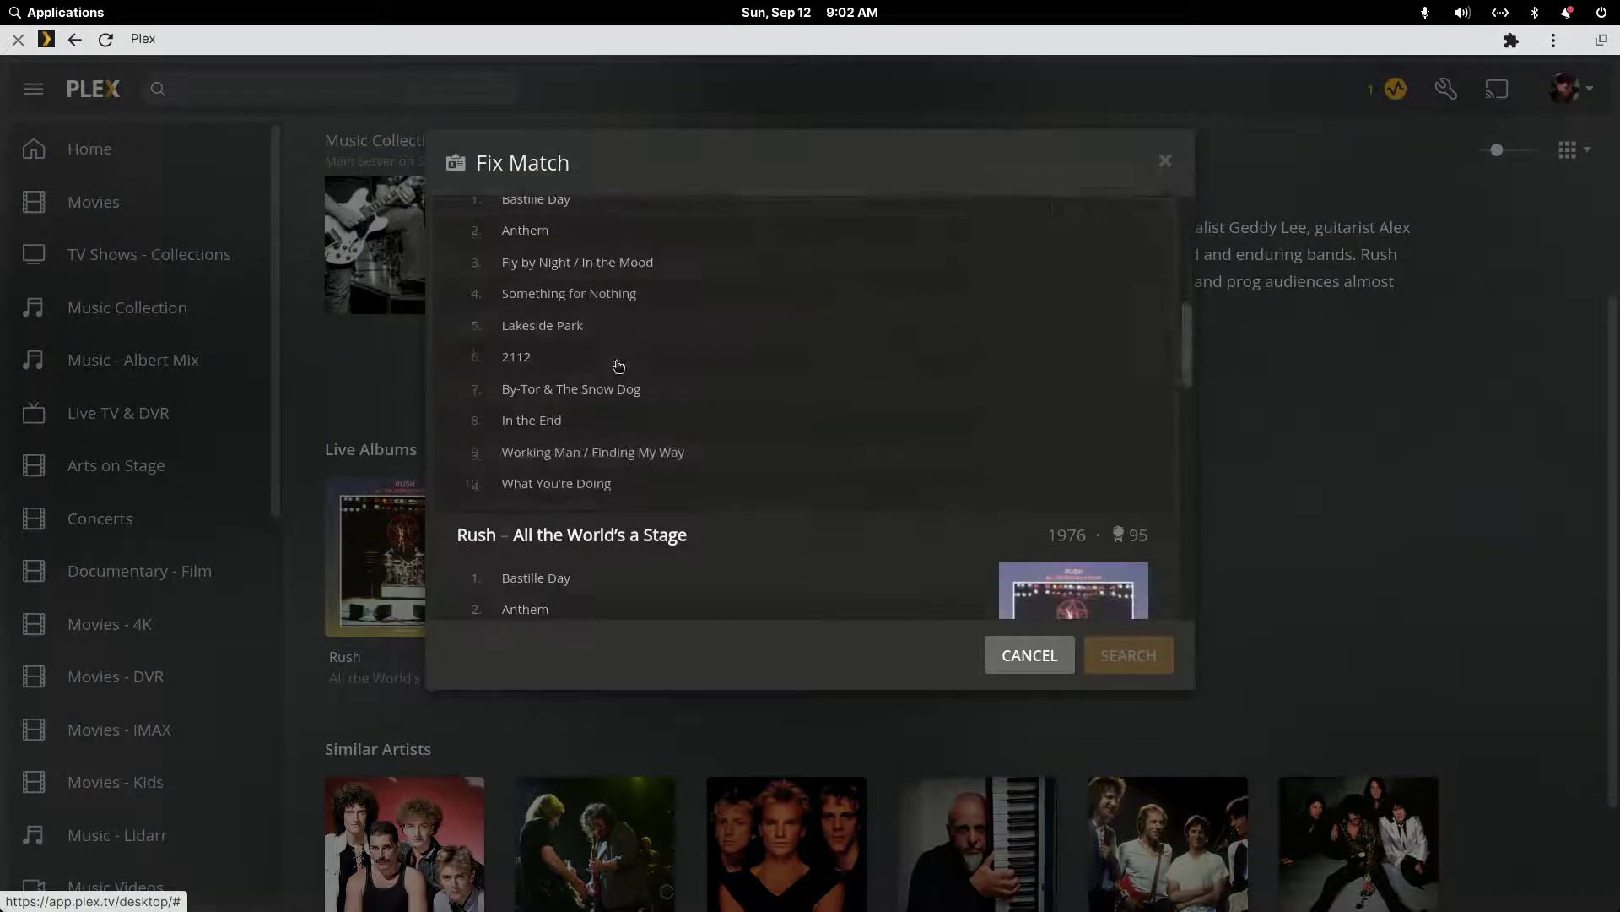
pyautogui.scroll(-3, 760, 367)
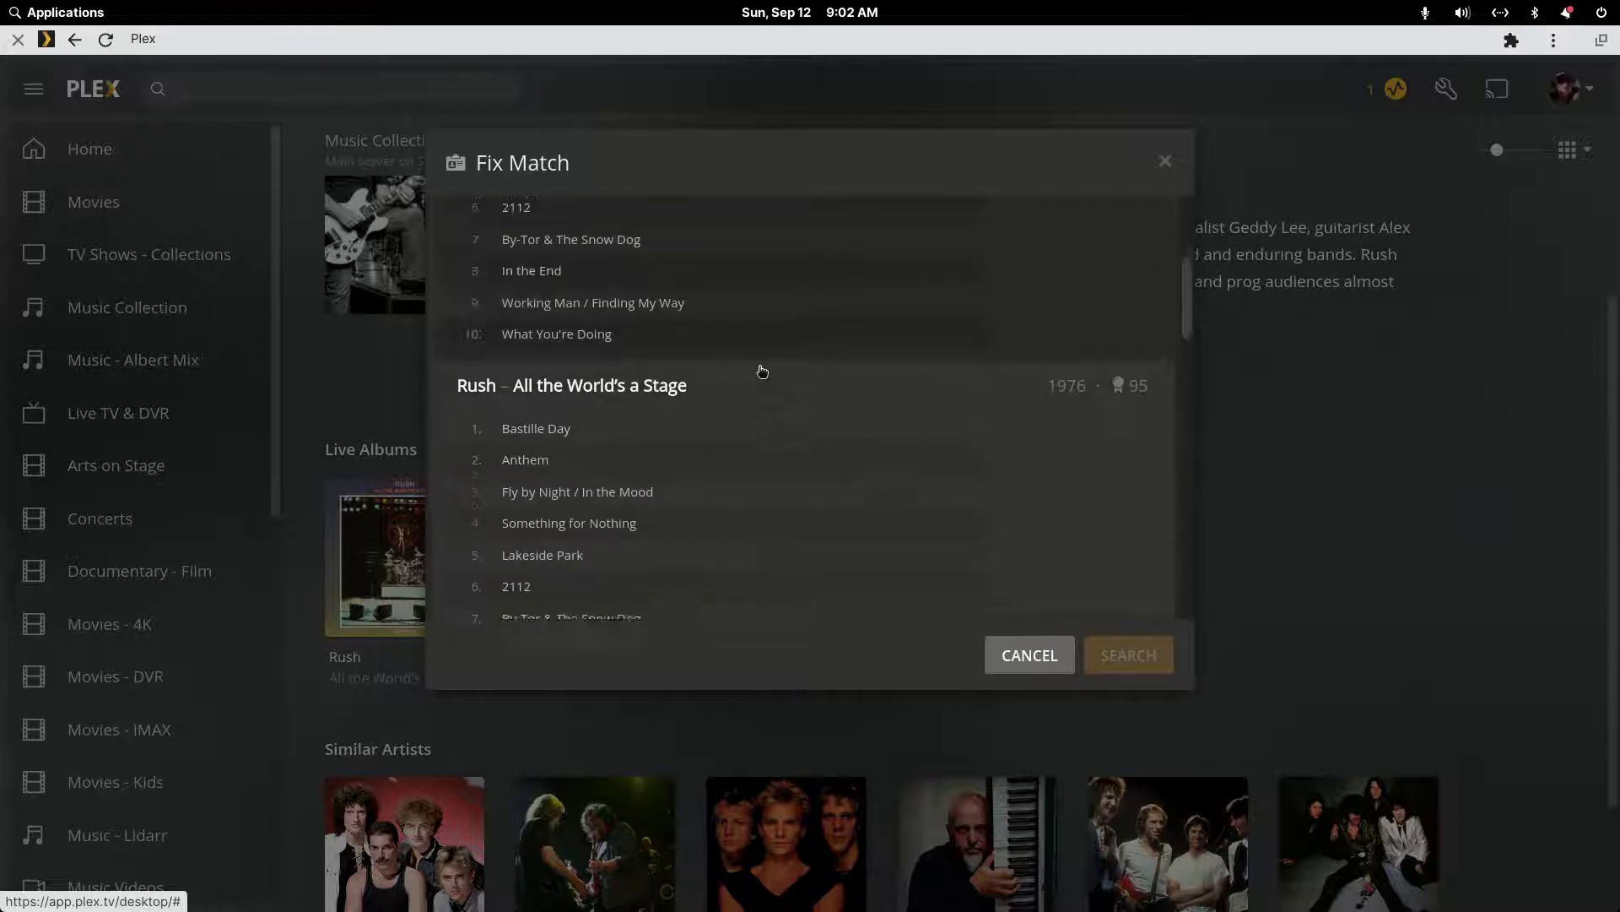
pyautogui.scroll(3, 762, 371)
pyautogui.scroll(-1, 762, 372)
pyautogui.scroll(-1, 762, 372)
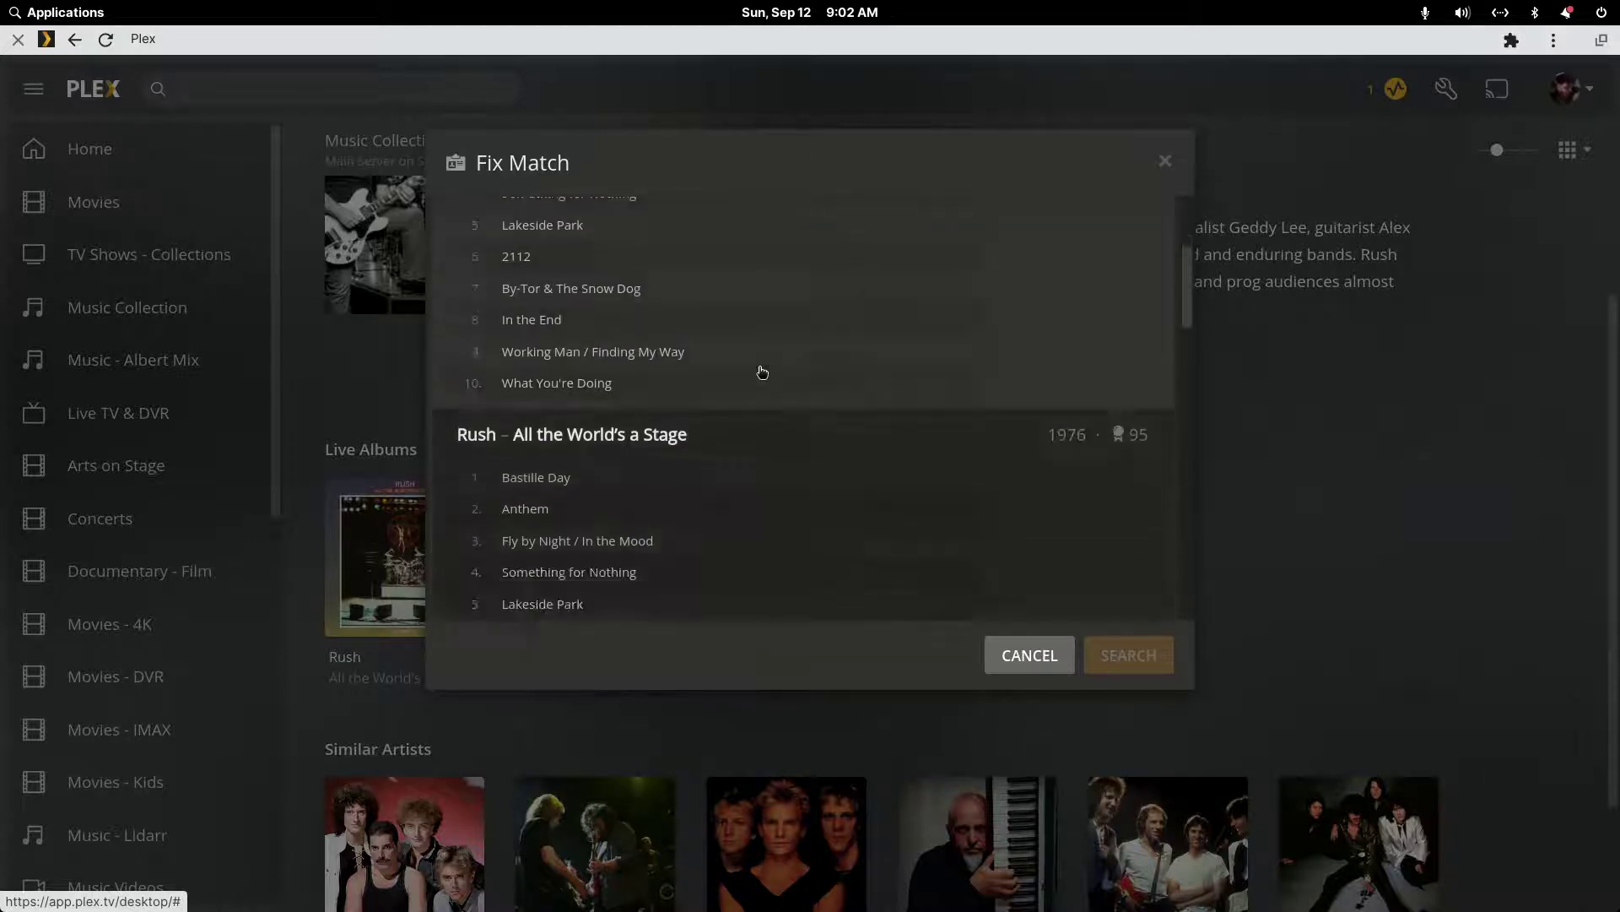
pyautogui.scroll(1, 762, 372)
pyautogui.scroll(-3, 762, 373)
pyautogui.scroll(-2, 762, 372)
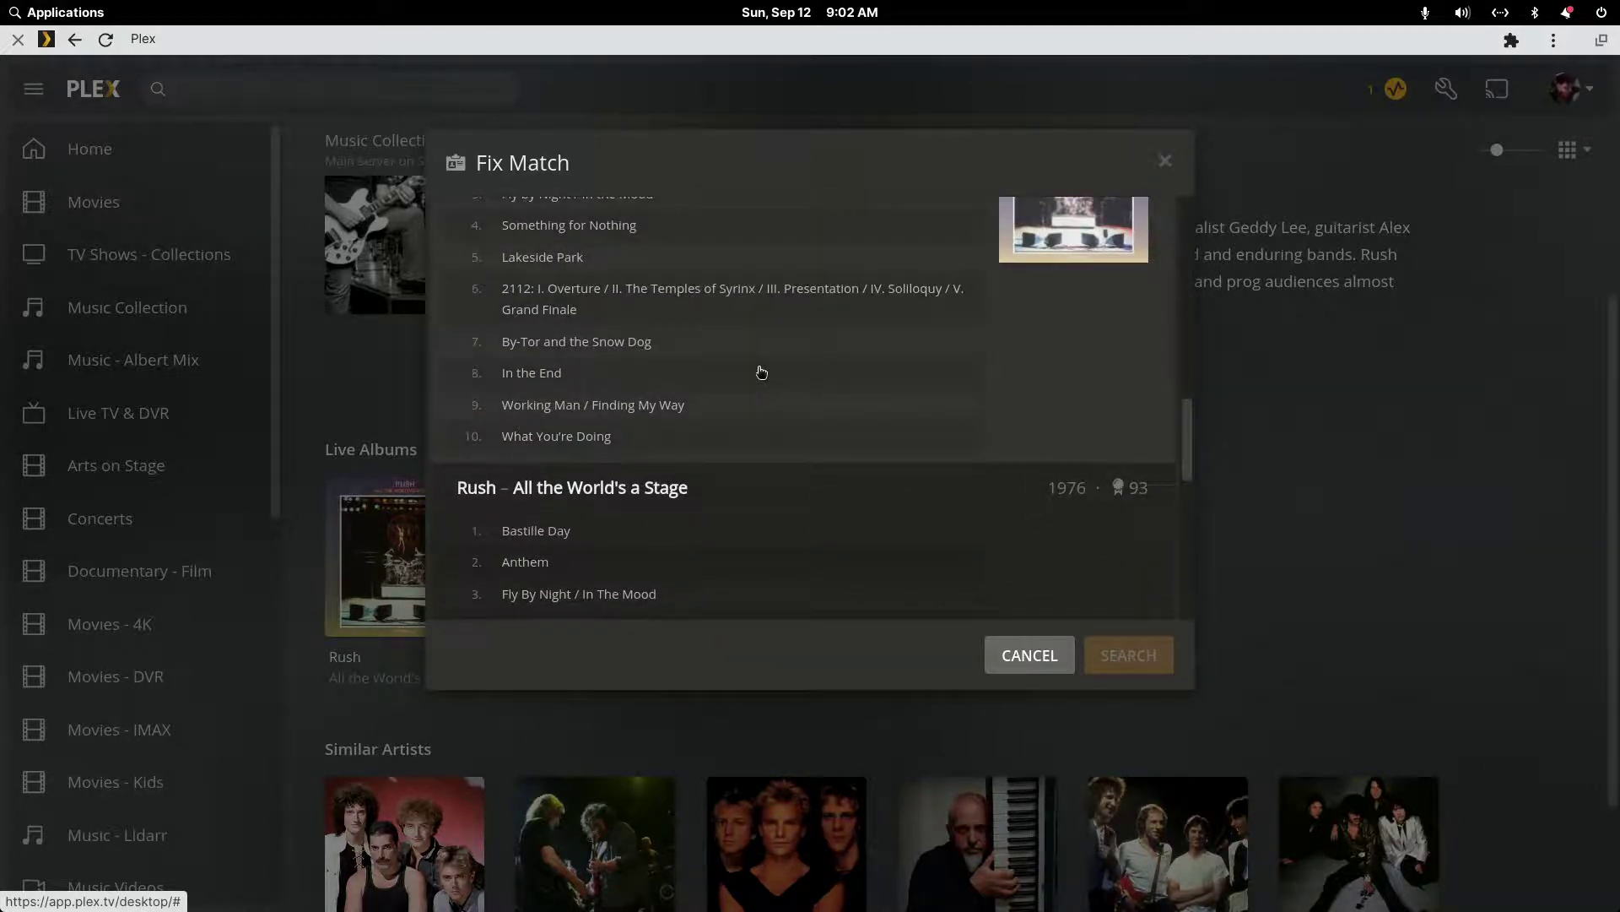
pyautogui.scroll(-4, 760, 373)
pyautogui.scroll(2, 756, 372)
pyautogui.scroll(4, 756, 372)
pyautogui.scroll(3, 751, 371)
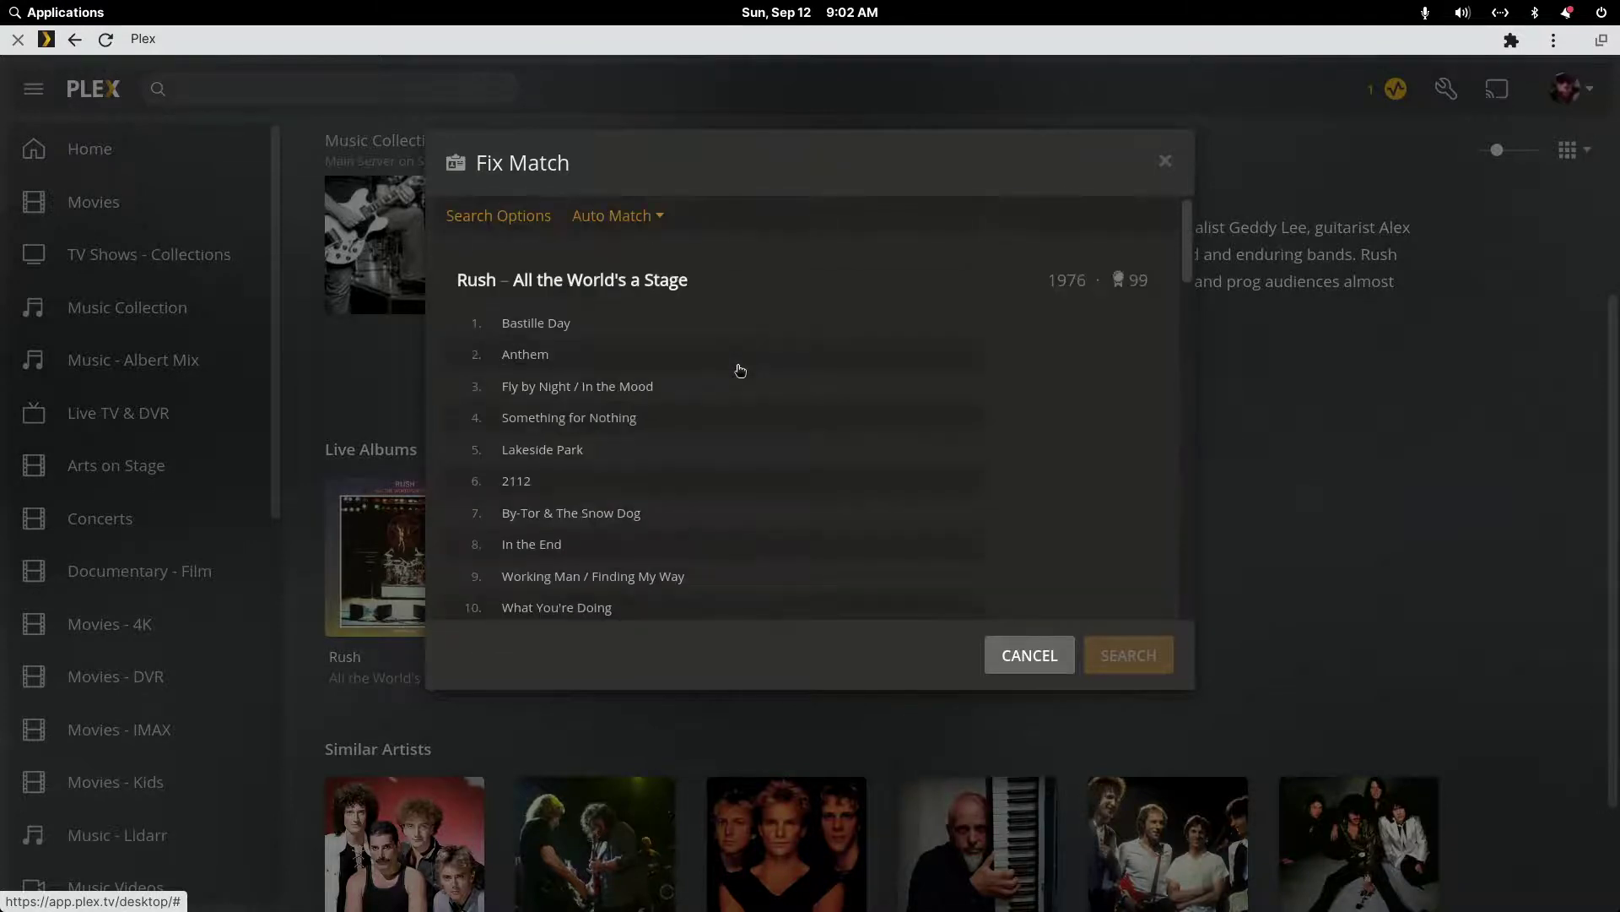
pyautogui.scroll(-3, 740, 370)
pyautogui.click(728, 403)
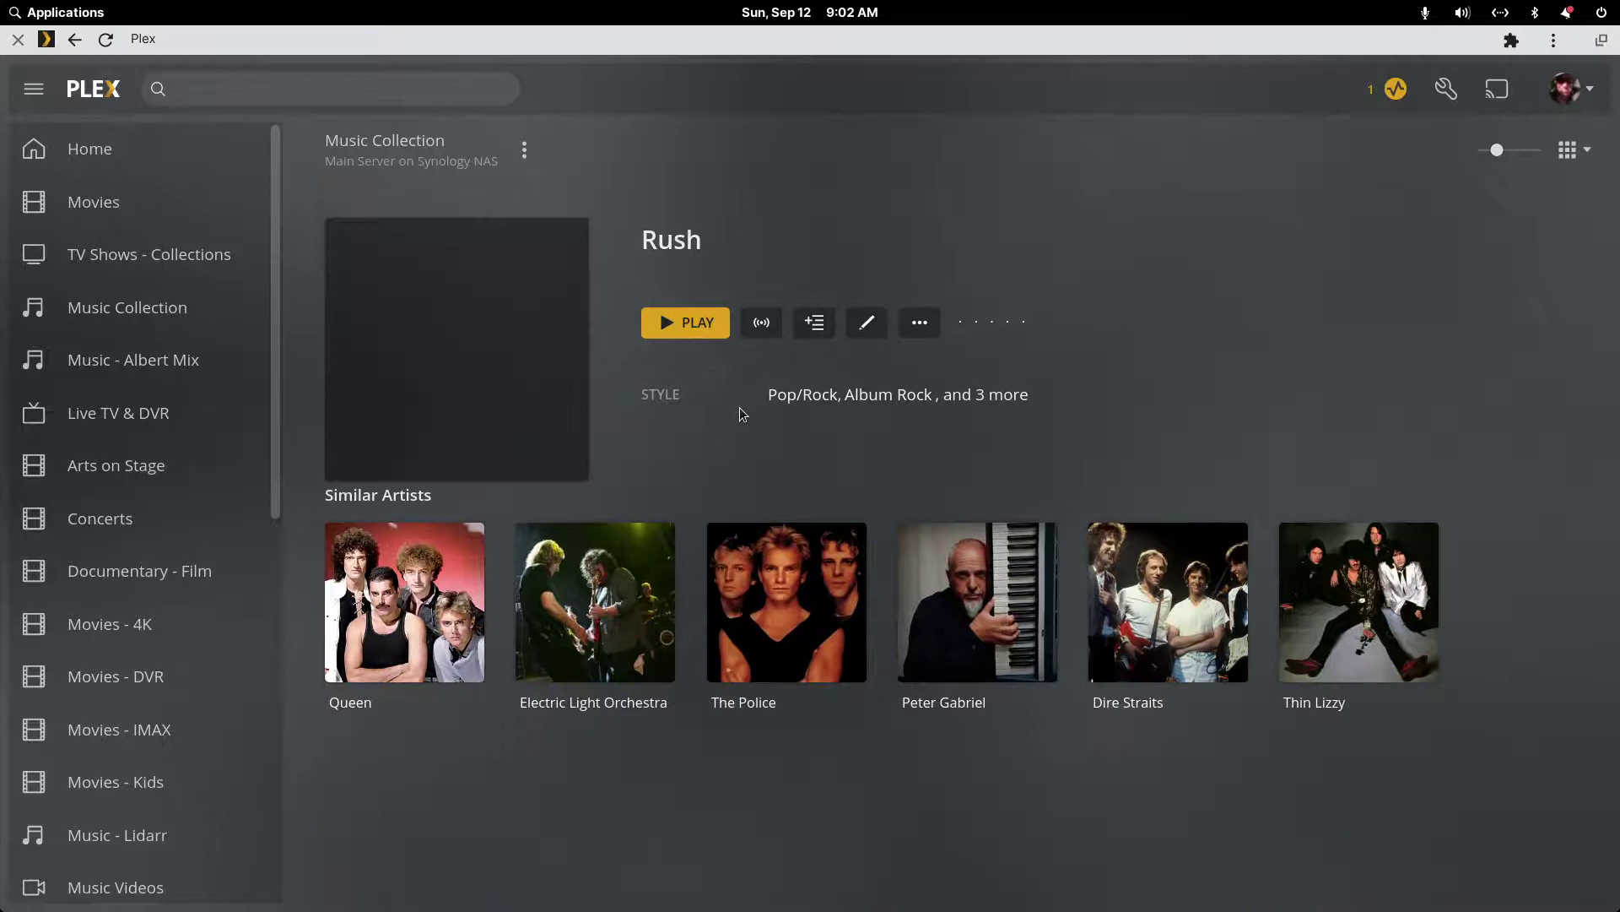
# - Go back to Music Collection and scroll the main Rush page to Live Albums, showing All the World's a Stage
pyautogui.rightClick(783, 195)
pyautogui.click(824, 203)
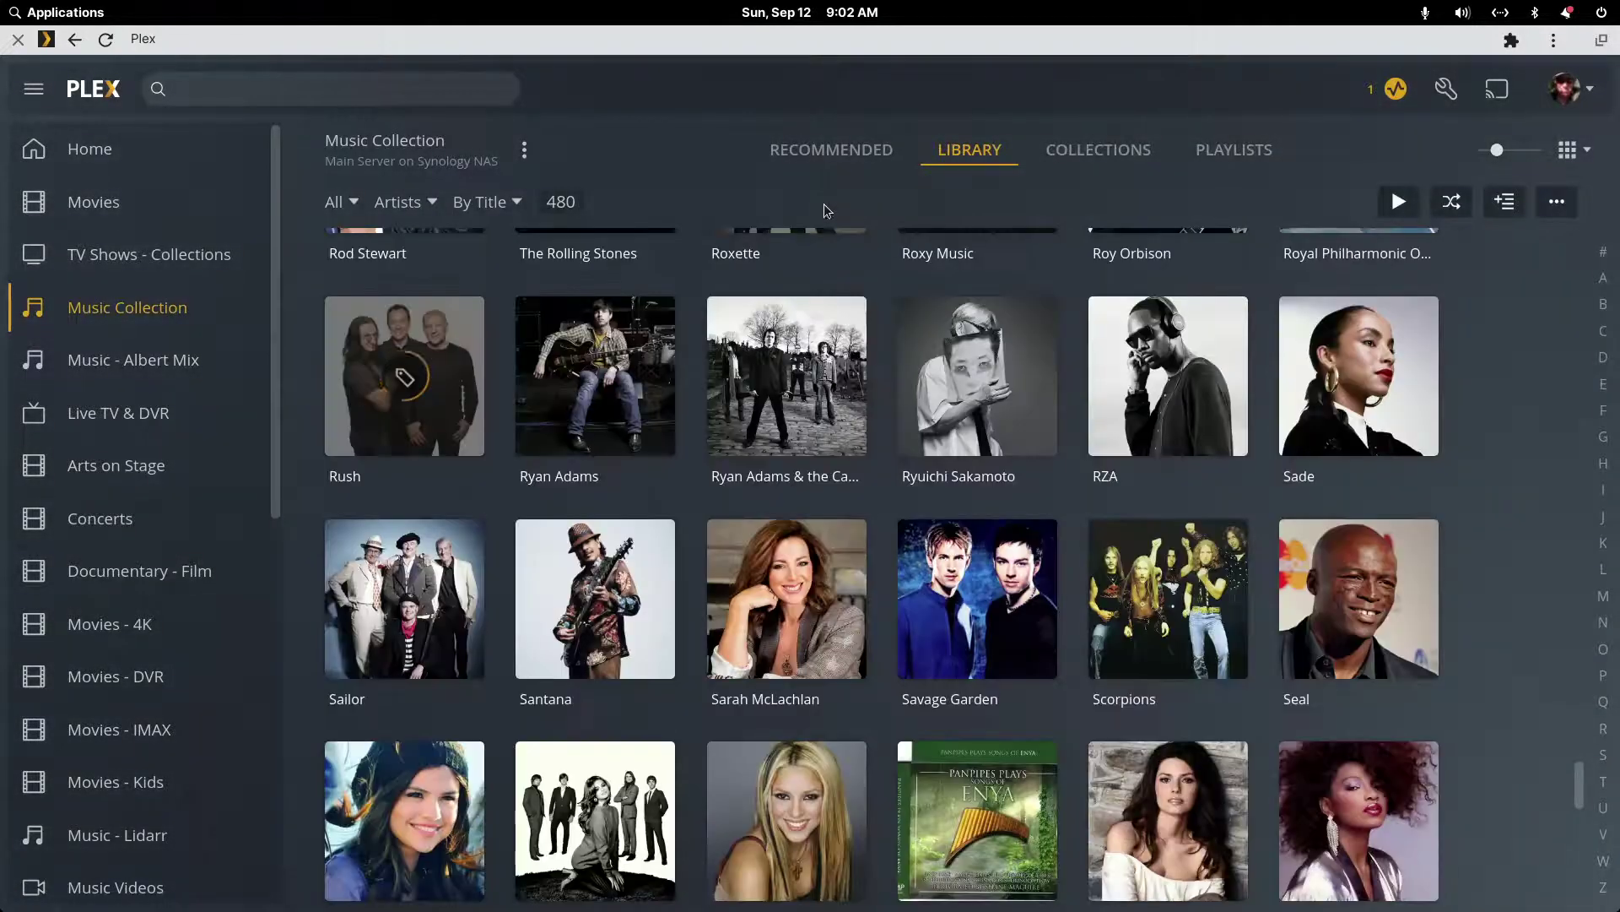
pyautogui.moveTo(458, 350)
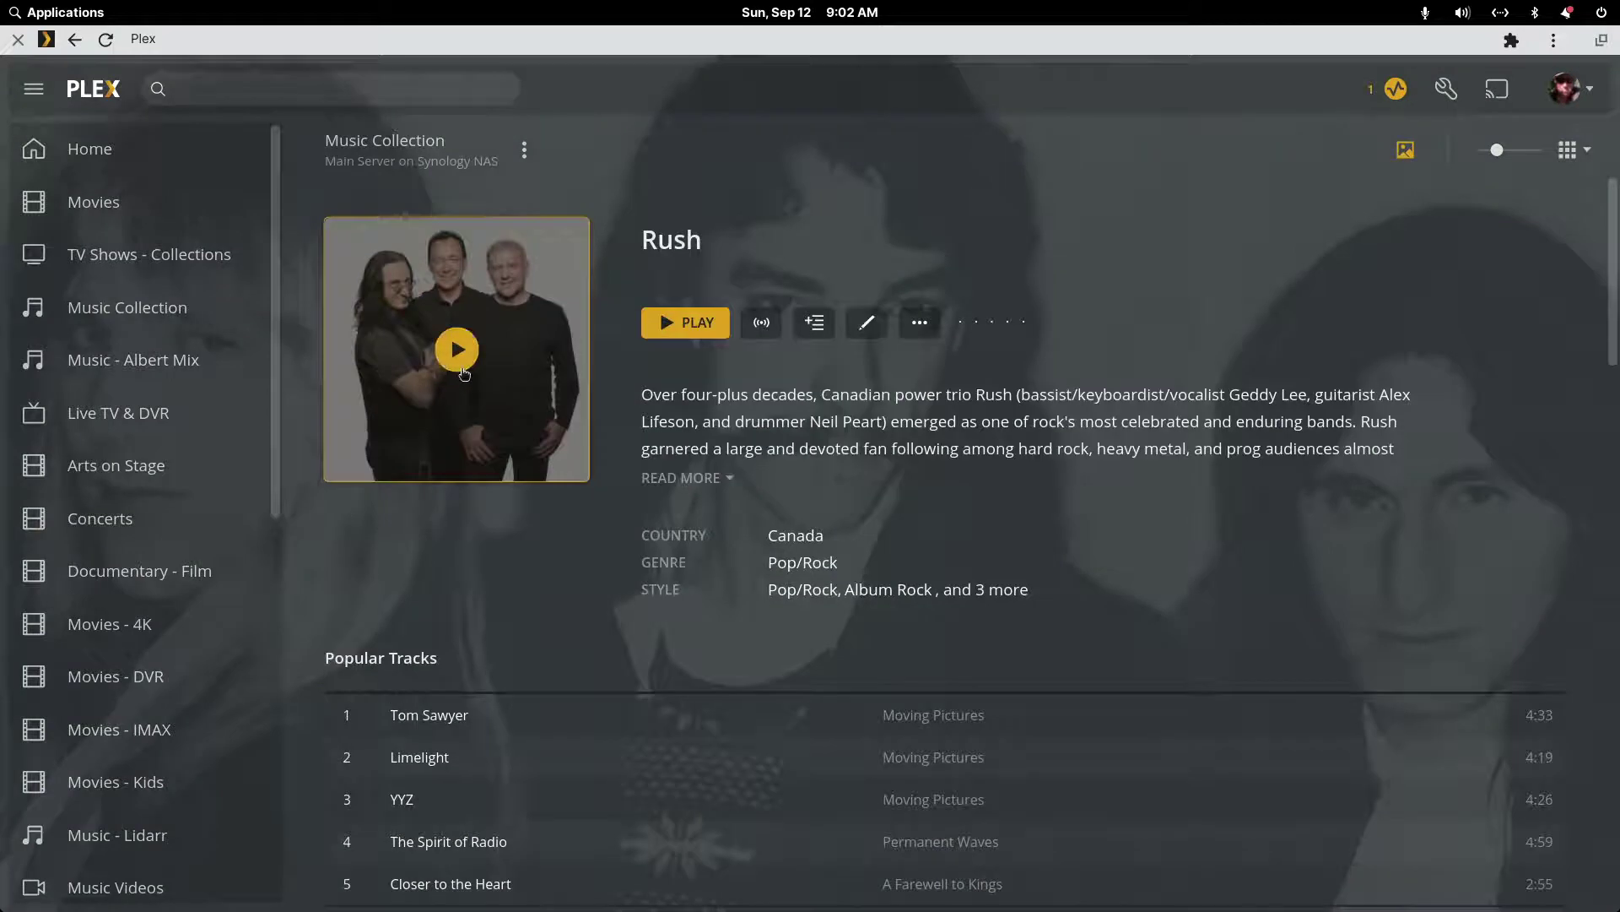
pyautogui.scroll(-4, 839, 486)
pyautogui.scroll(-4, 839, 487)
pyautogui.scroll(-4, 839, 486)
pyautogui.scroll(-3, 839, 486)
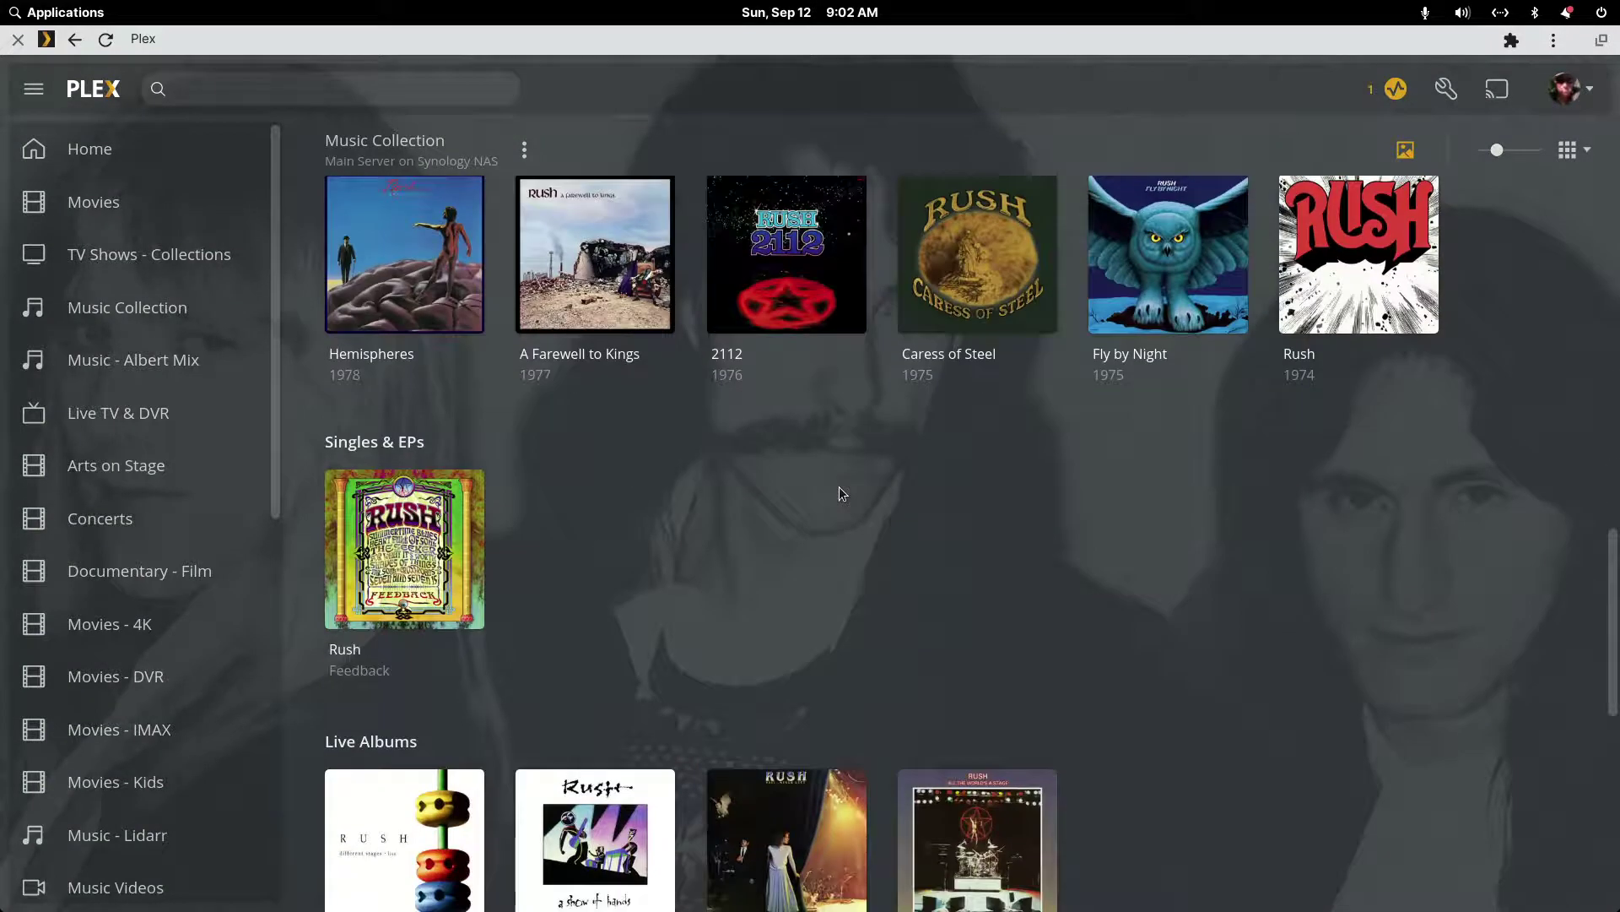
pyautogui.scroll(-3, 839, 486)
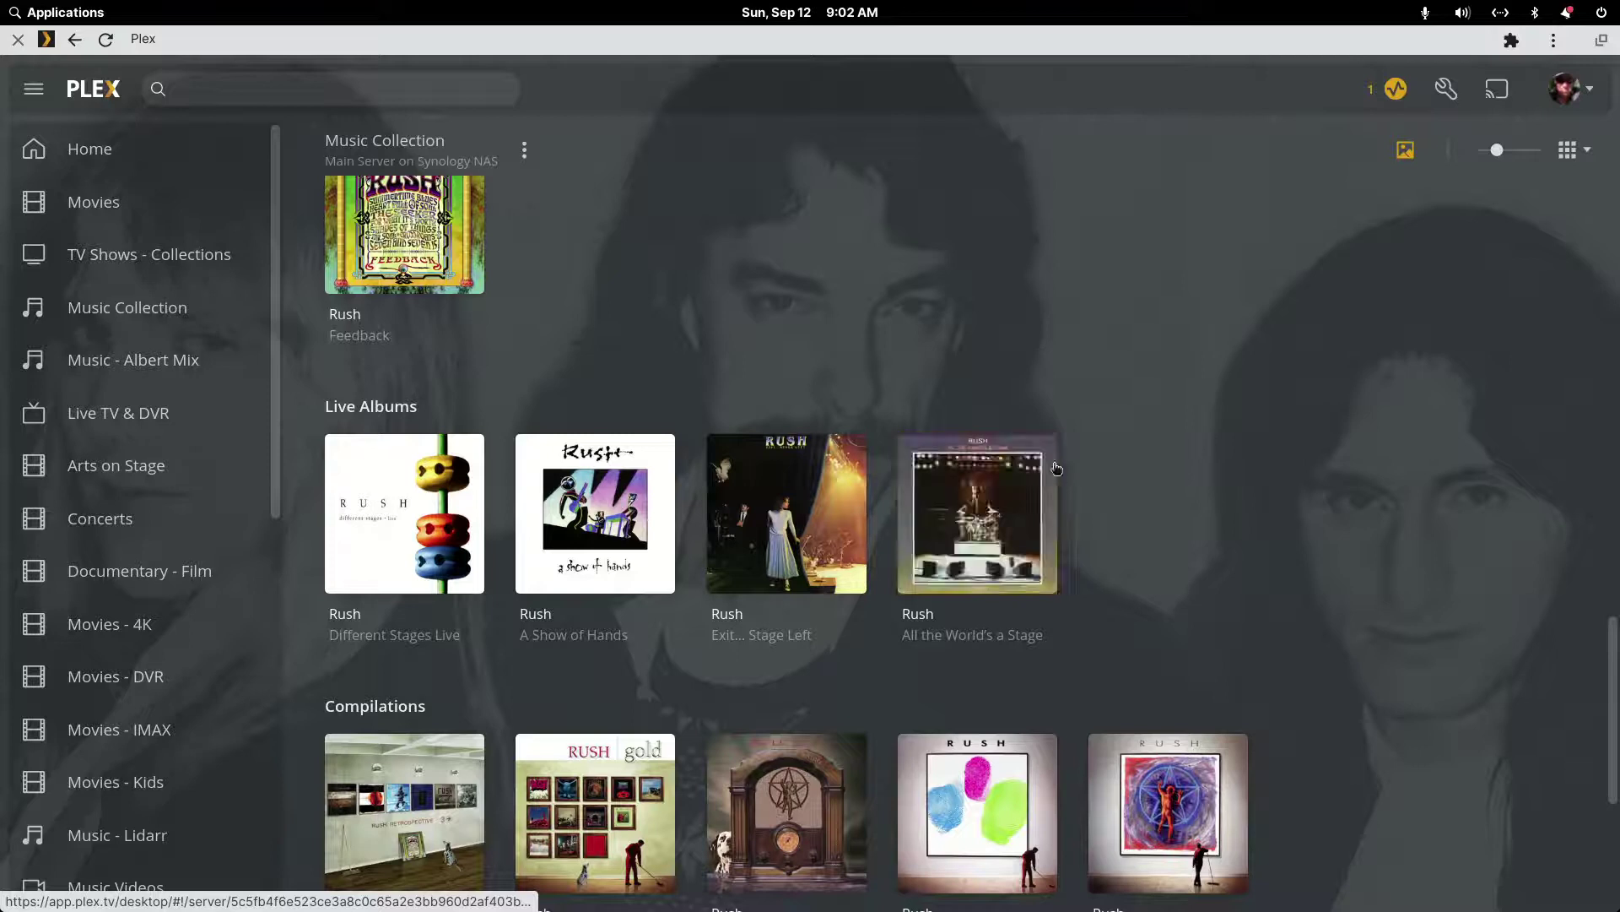